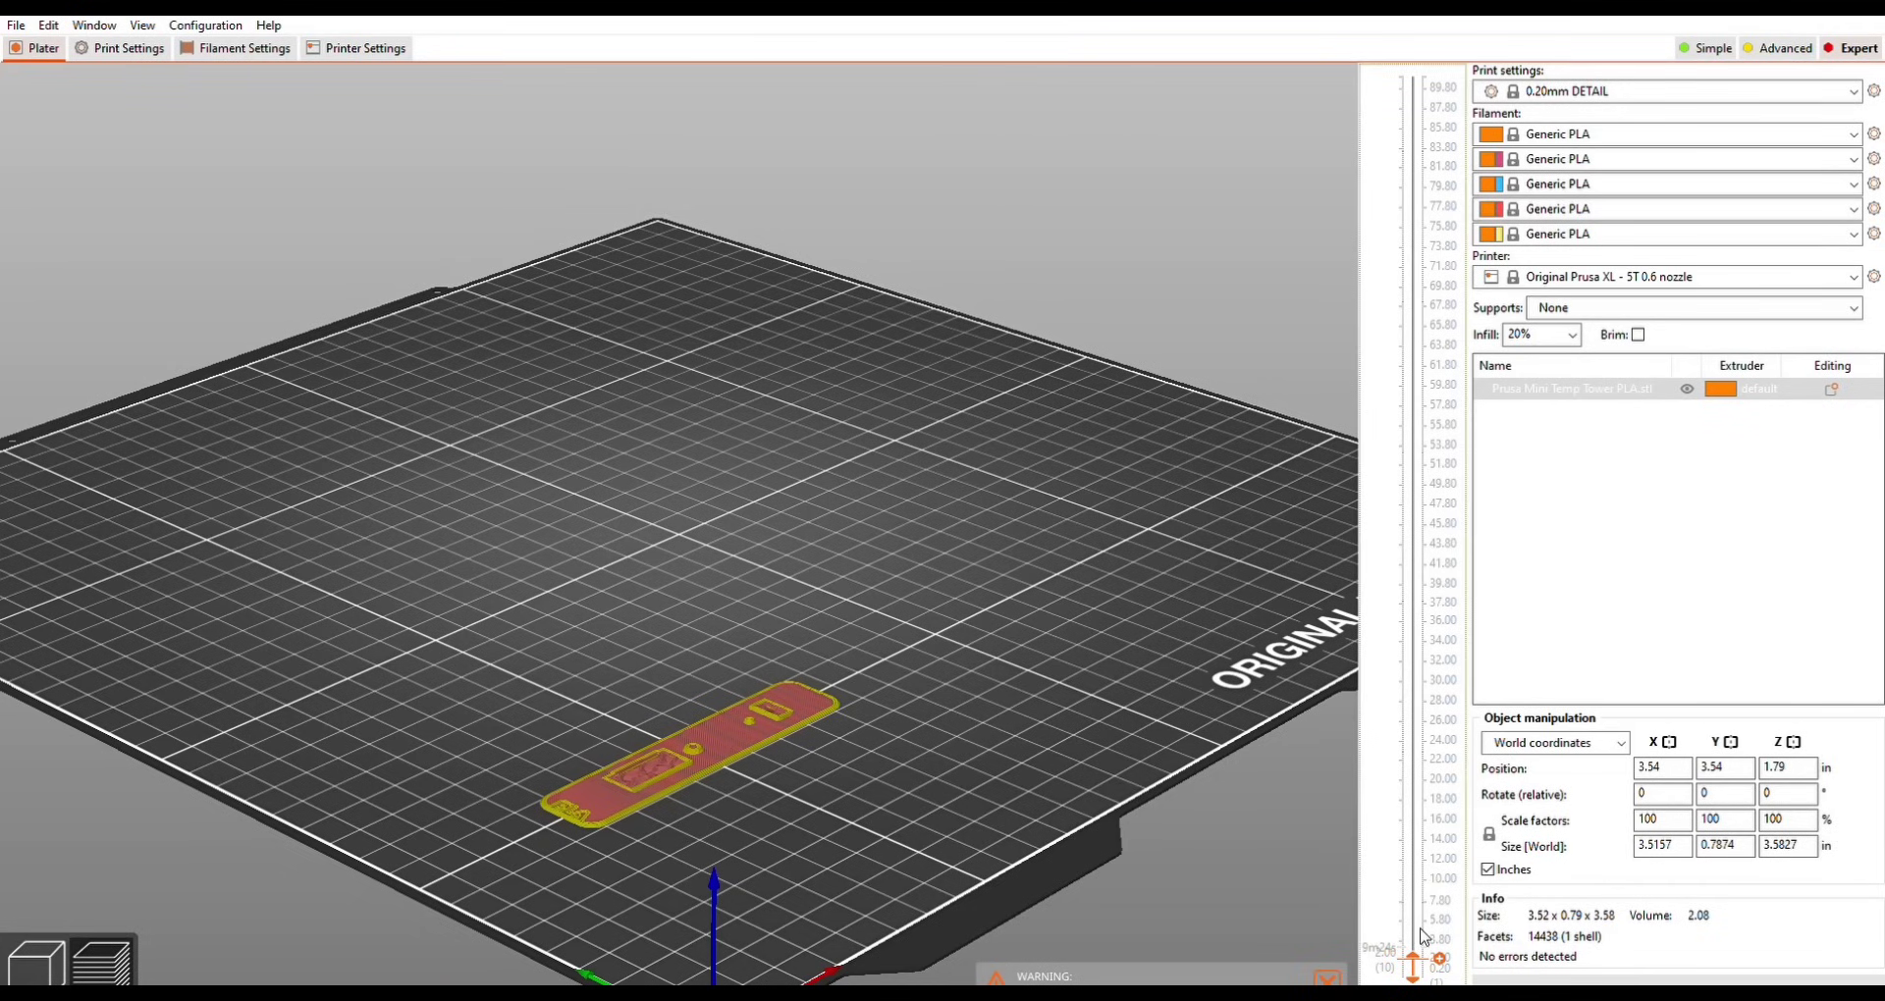
# Move the layer preview slider up the temperature tower to about 52 mm for the colour change.
pyautogui.moveTo(1425, 951)
pyautogui.mouseDown()
pyautogui.moveTo(1370, 71)
pyautogui.moveTo(1385, 876)
pyautogui.moveTo(1369, 67)
pyautogui.mouseUp()
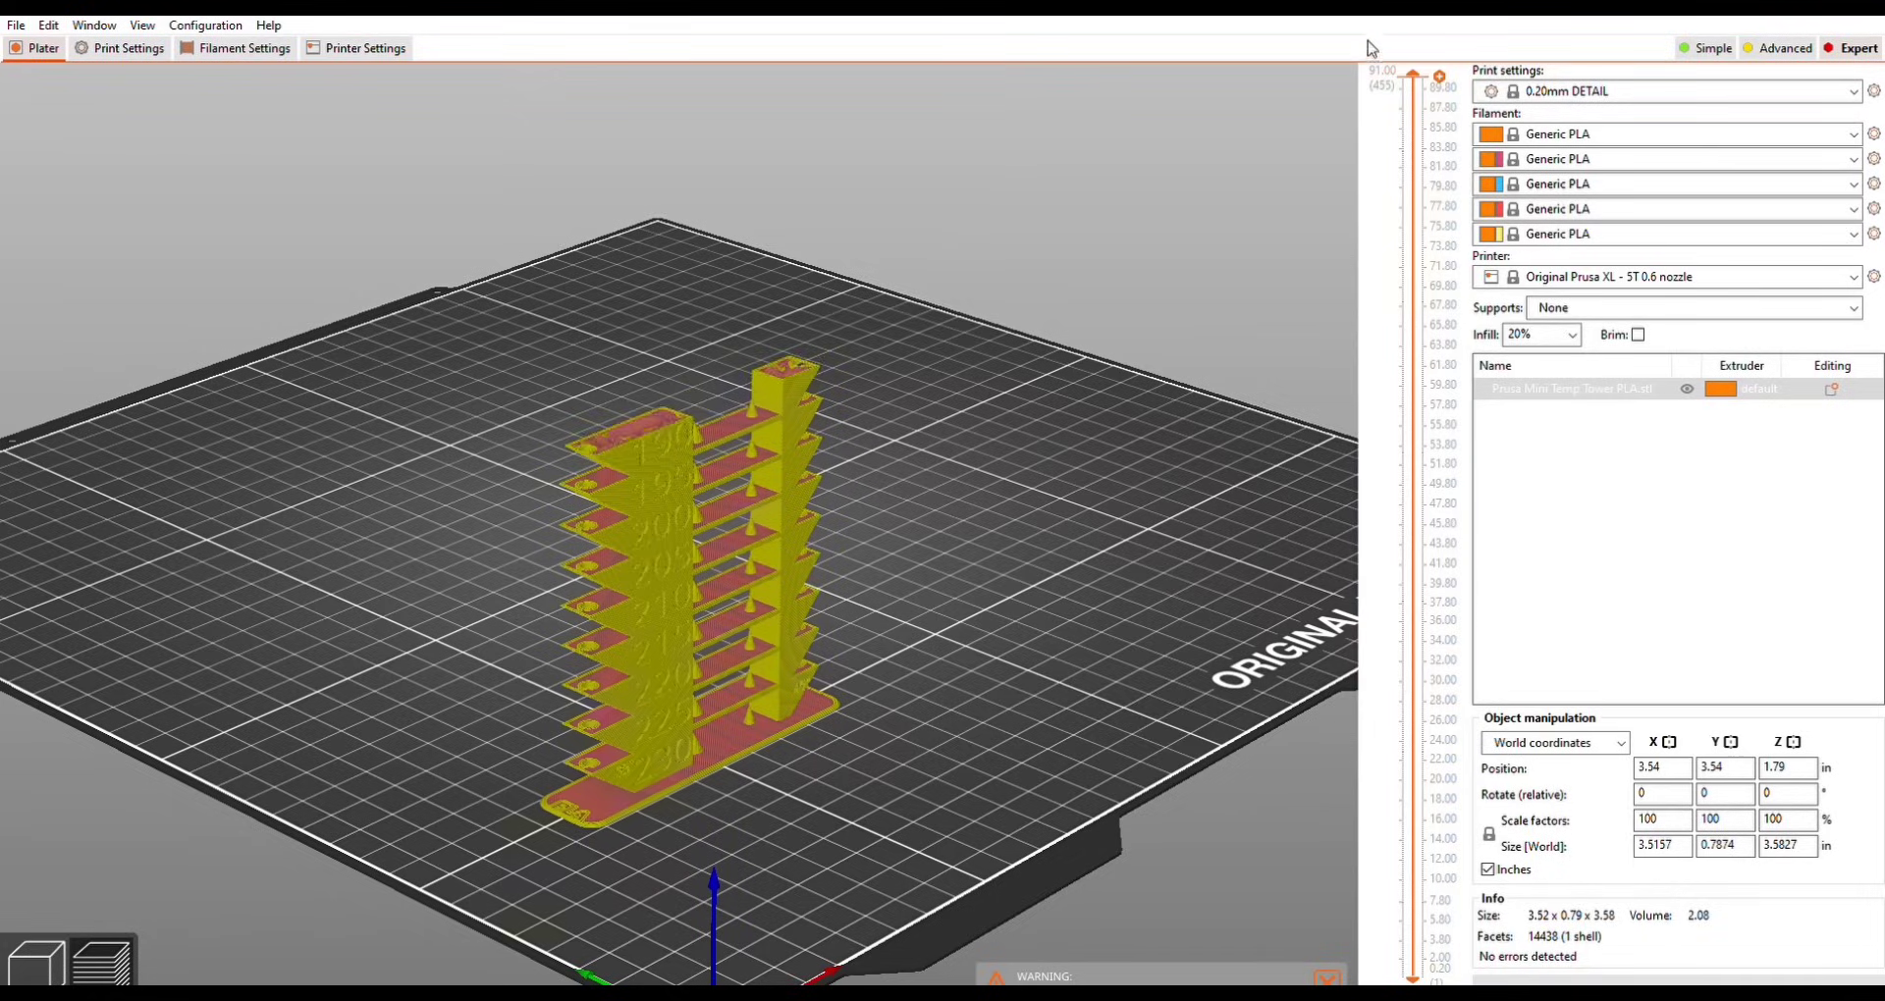
pyautogui.moveTo(1213, 253)
pyautogui.mouseDown()
pyautogui.moveTo(1014, 731)
pyautogui.moveTo(687, 738)
pyautogui.moveTo(718, 733)
pyautogui.mouseUp()
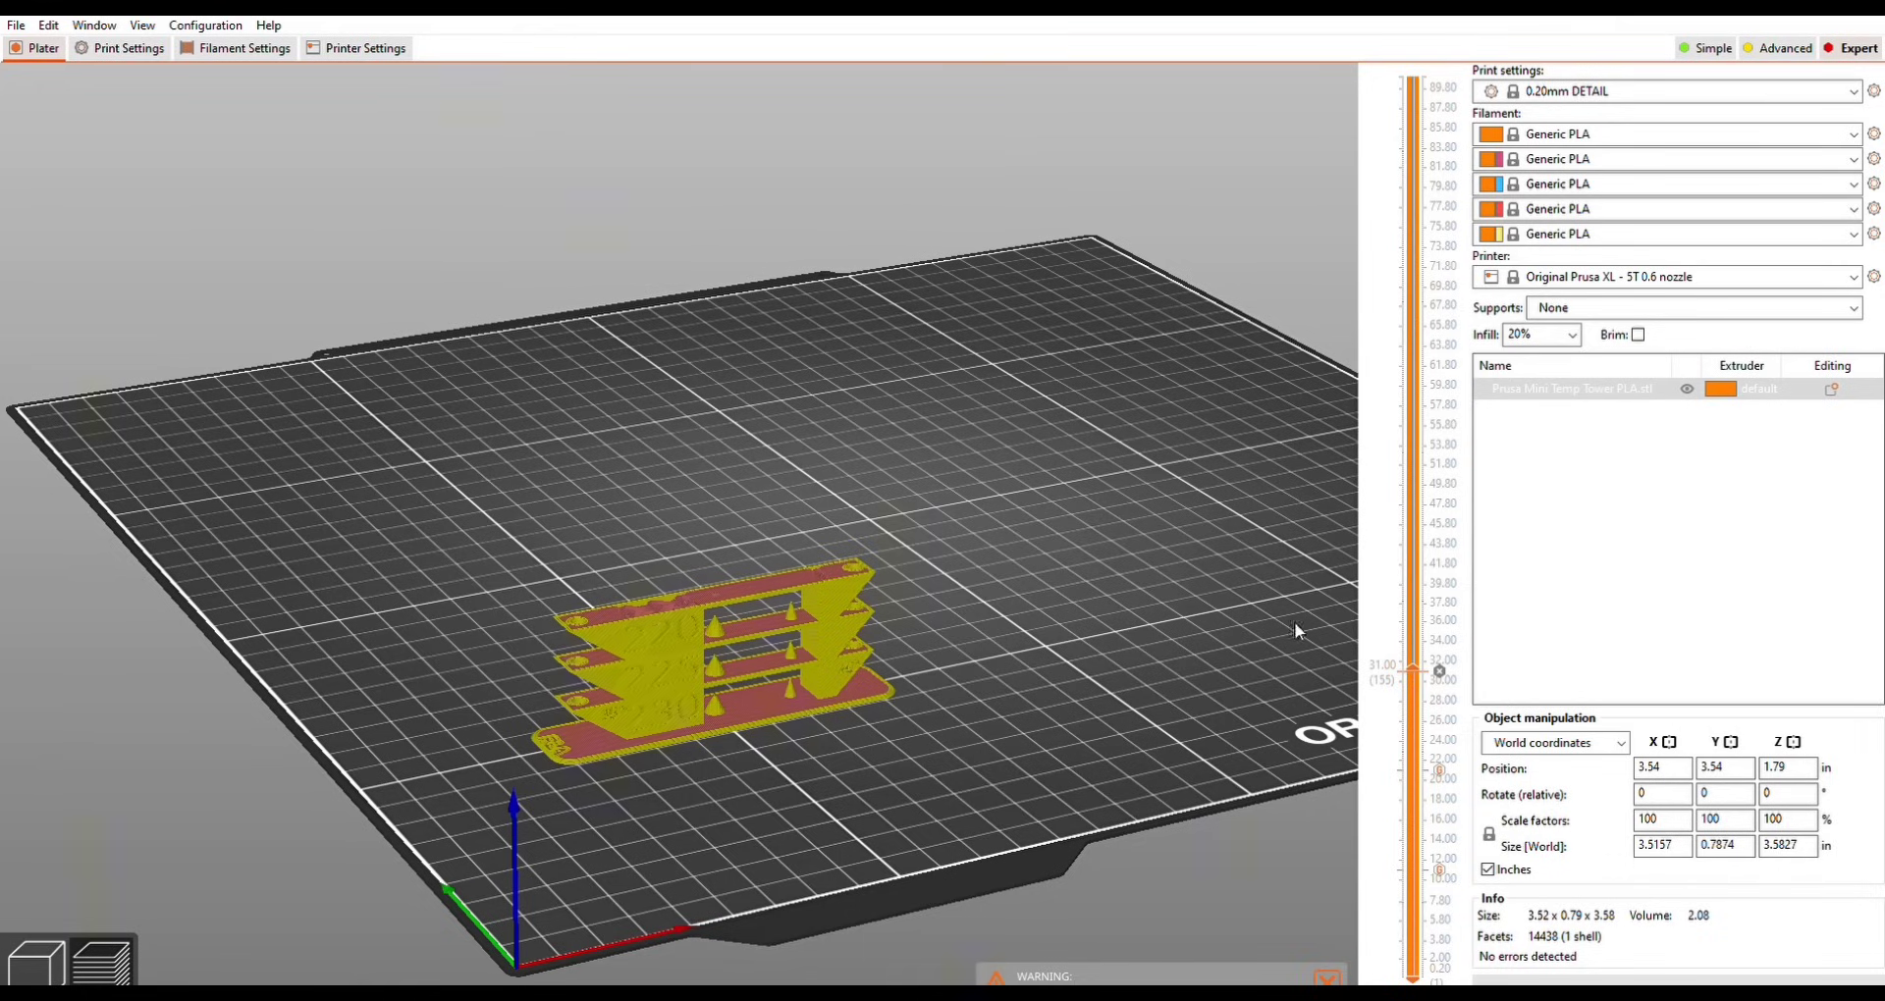
pyautogui.moveTo(1422, 663); pyautogui.dragTo(1428, 561)
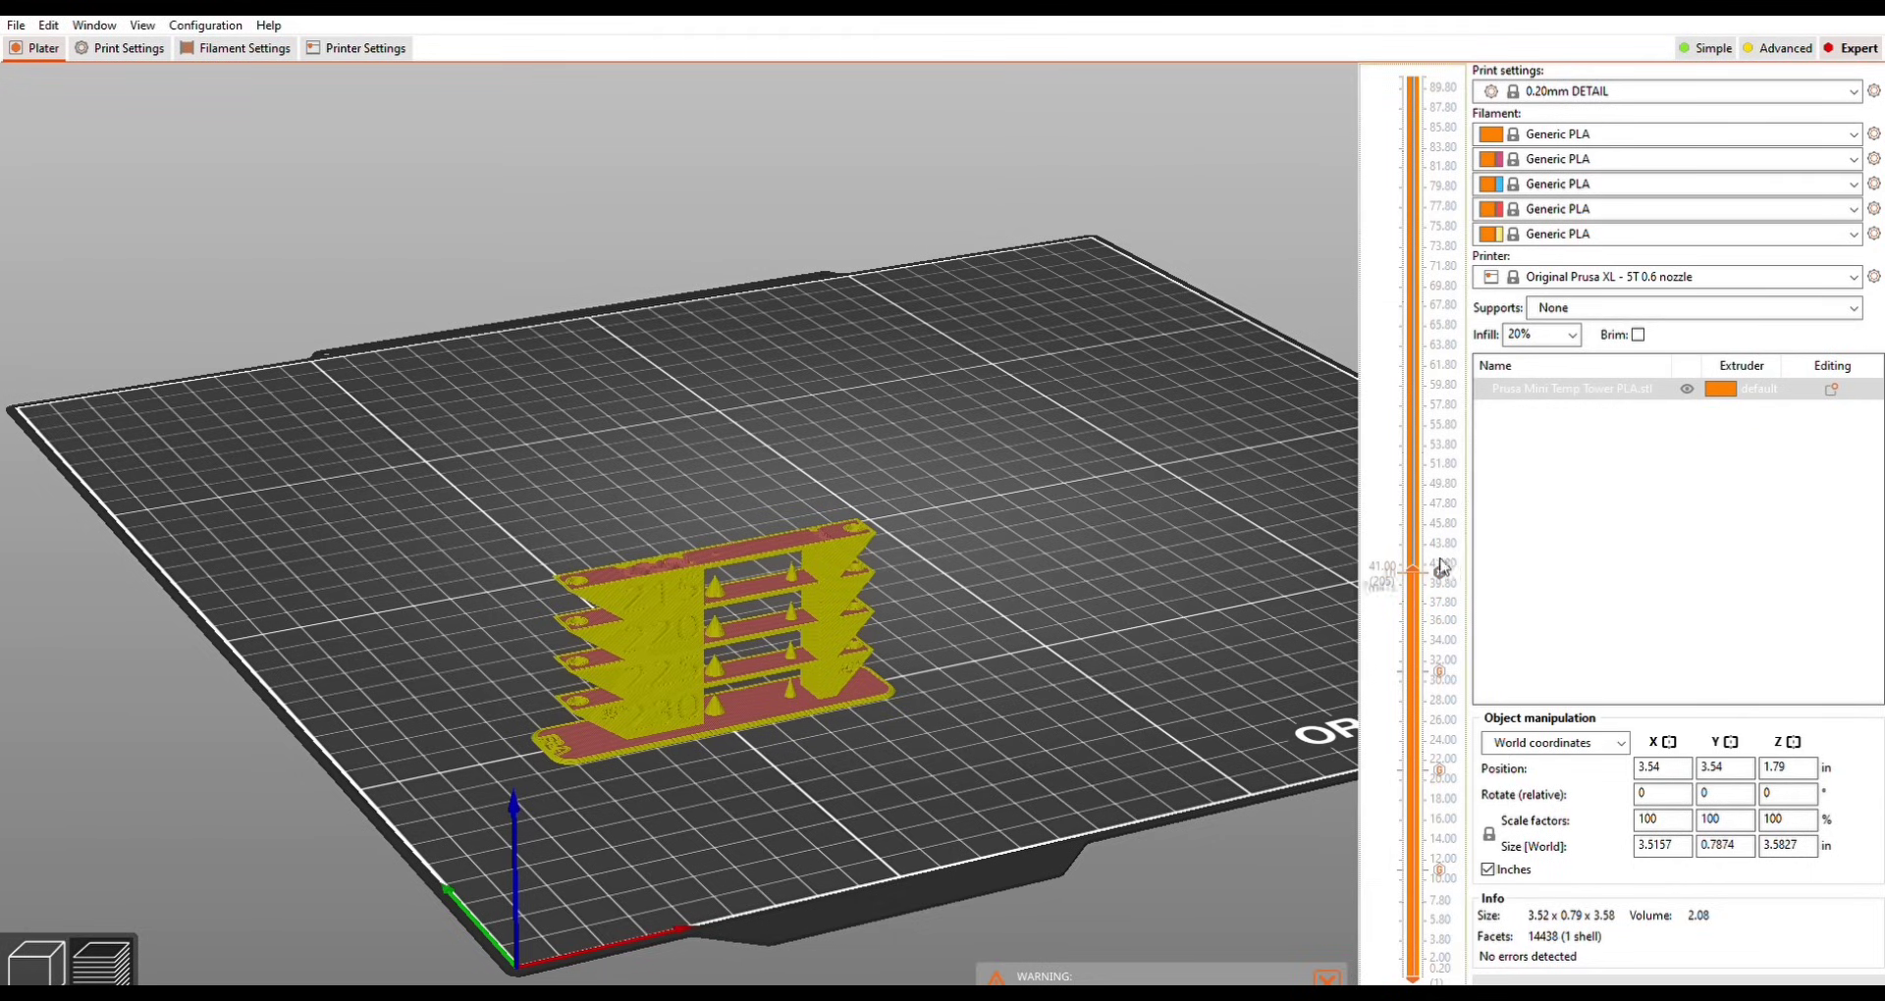
pyautogui.moveTo(1411, 562); pyautogui.dragTo(1419, 444)
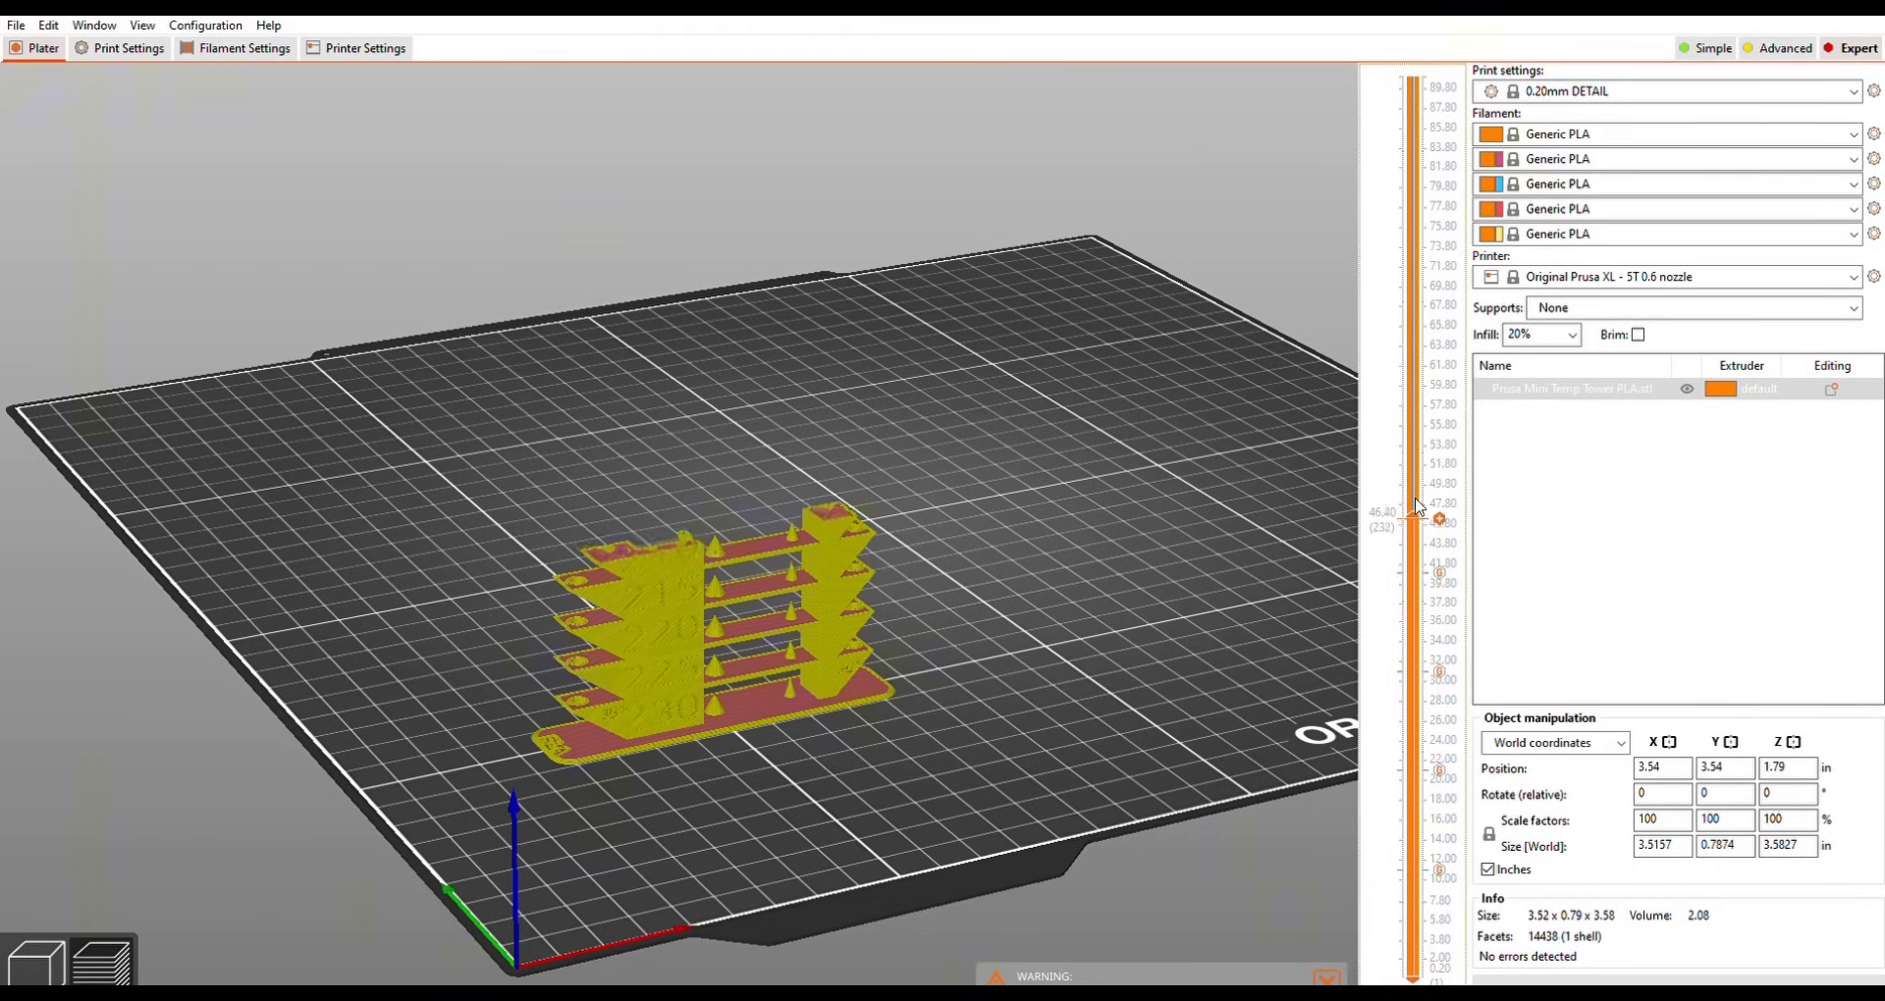
pyautogui.scroll(-1, 1417, 443)
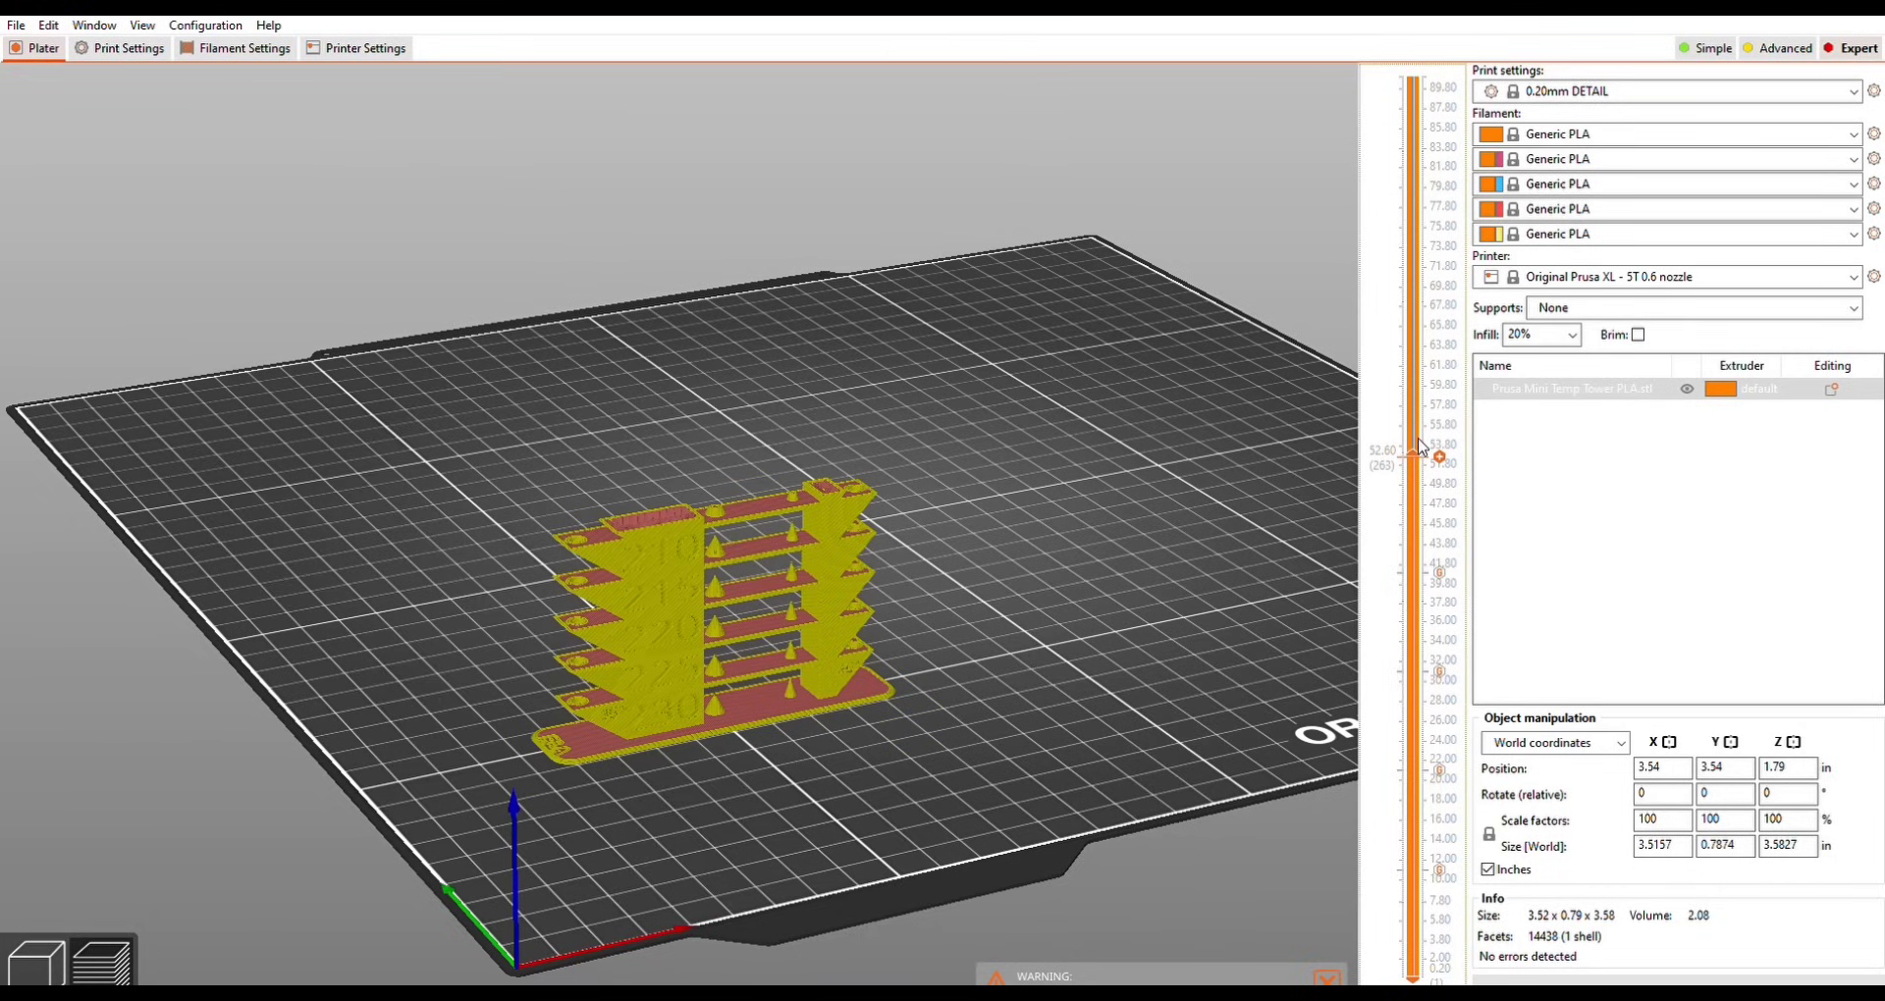
pyautogui.scroll(-1, 1419, 447)
pyautogui.scroll(-1, 1419, 450)
pyautogui.scroll(-1, 1421, 448)
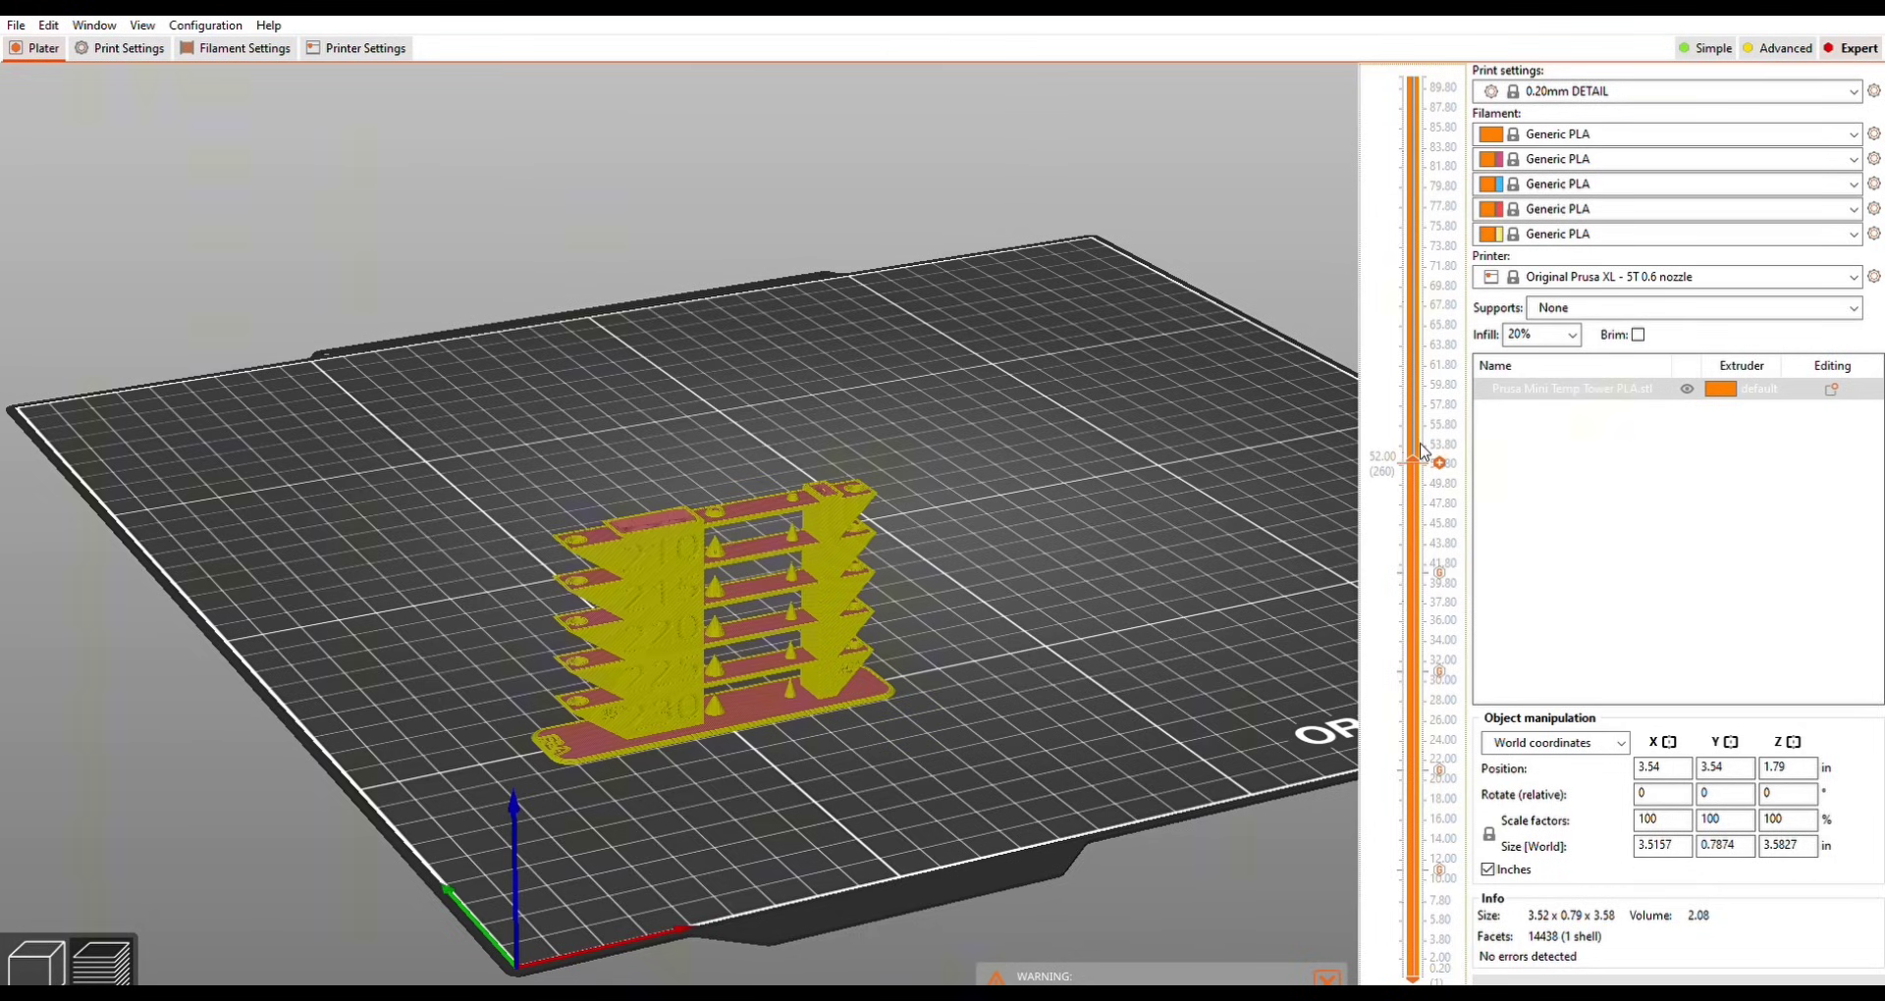
pyautogui.click(1439, 456)
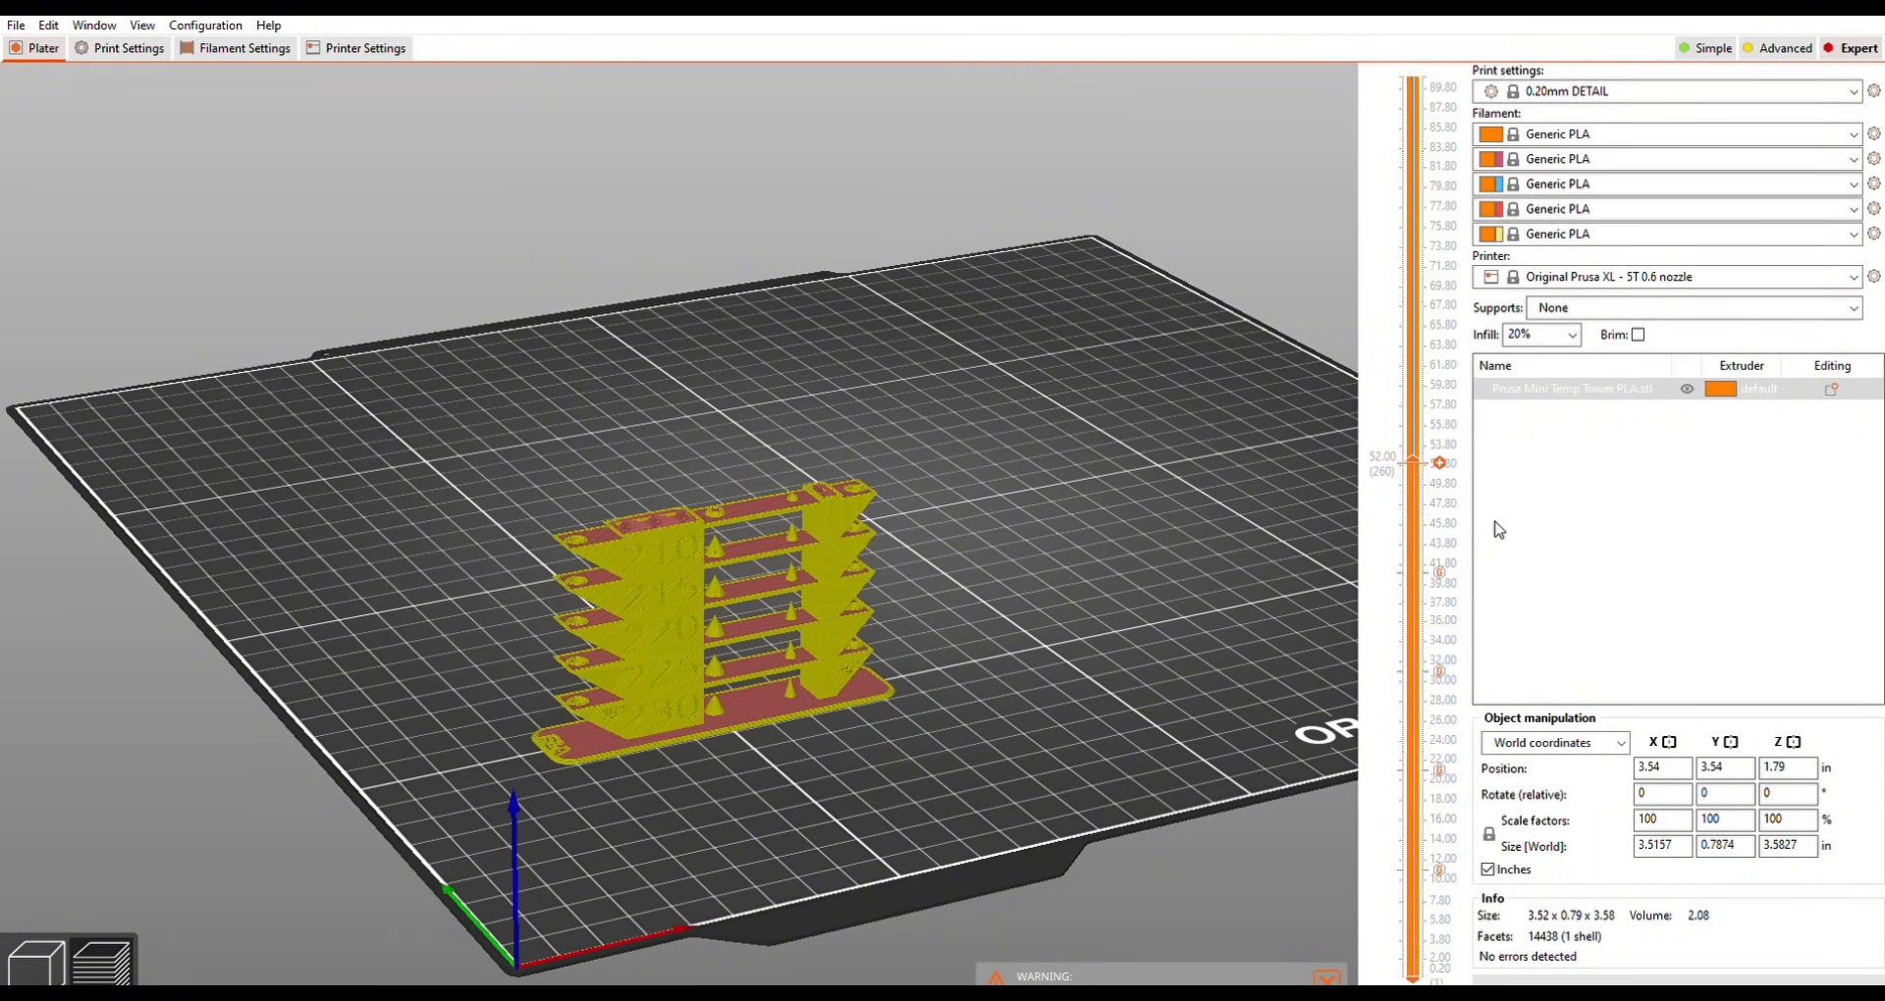
pyautogui.moveTo(1439, 462); pyautogui.dragTo(1440, 374)
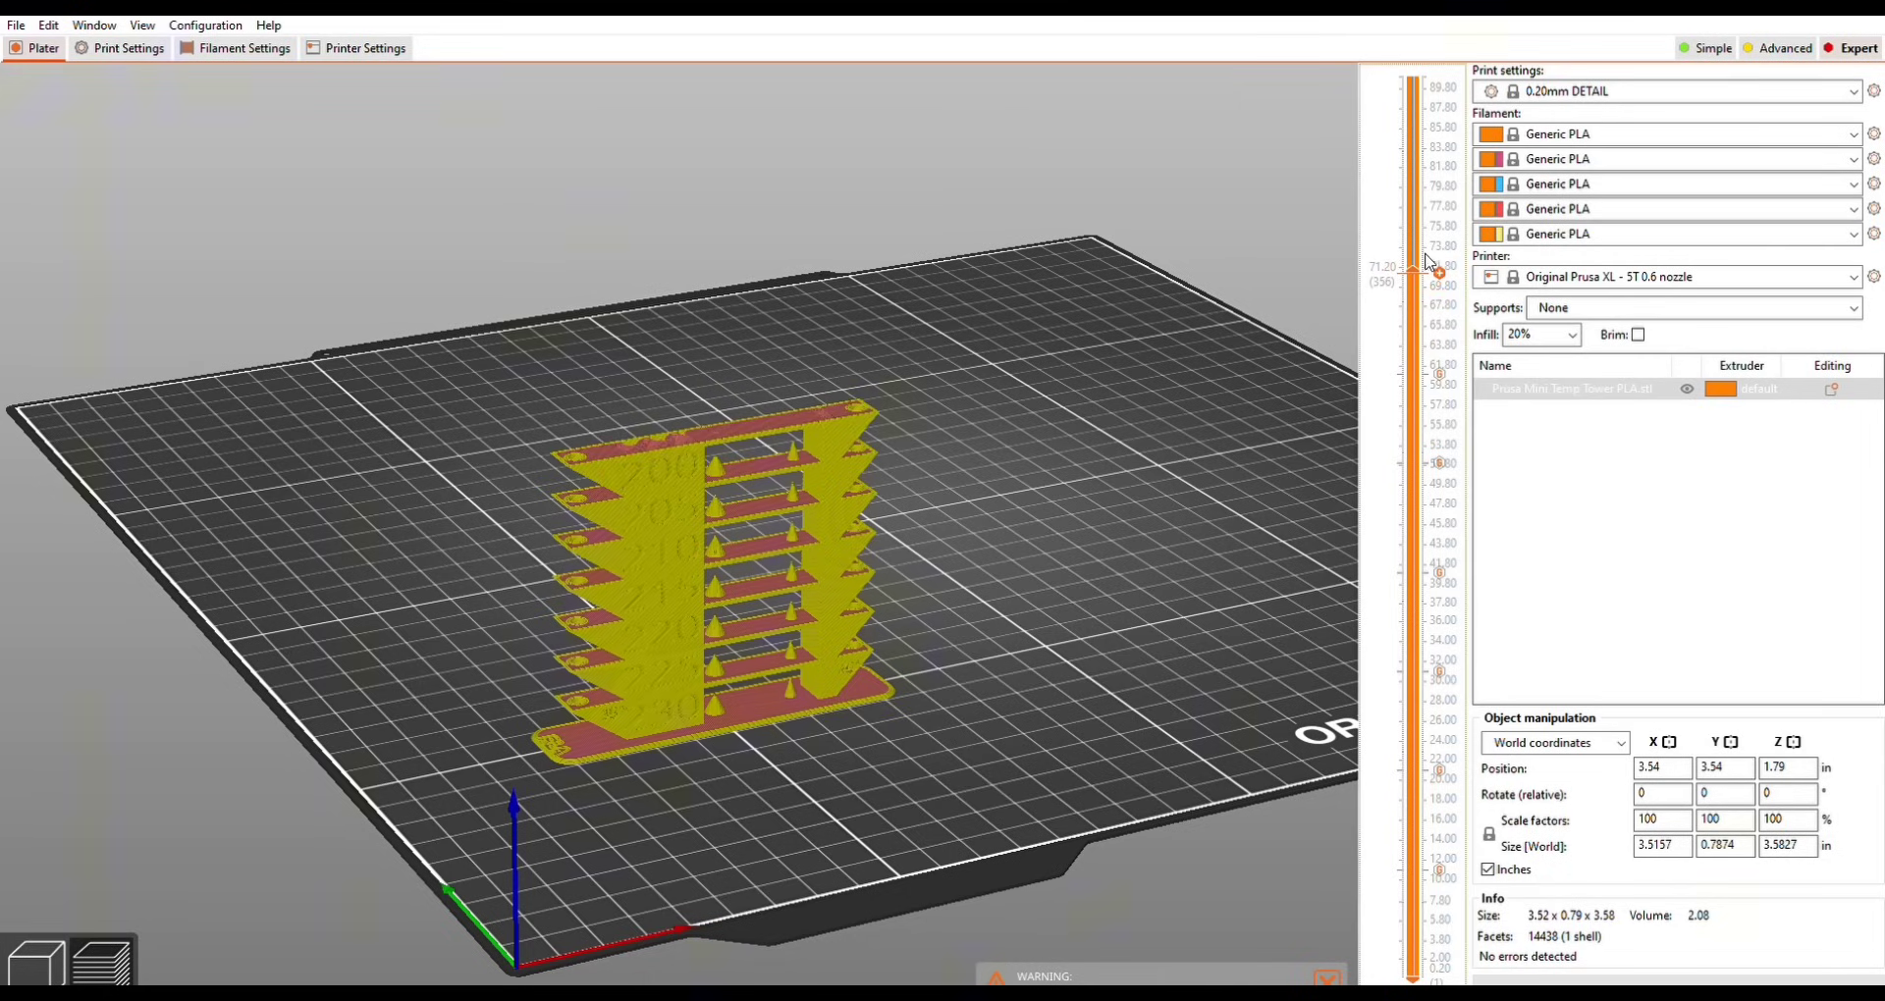
pyautogui.moveTo(1425, 262)
pyautogui.mouseDown()
pyautogui.moveTo(1429, 162)
pyautogui.moveTo(1403, 957)
pyautogui.moveTo(1535, 953)
pyautogui.mouseUp()
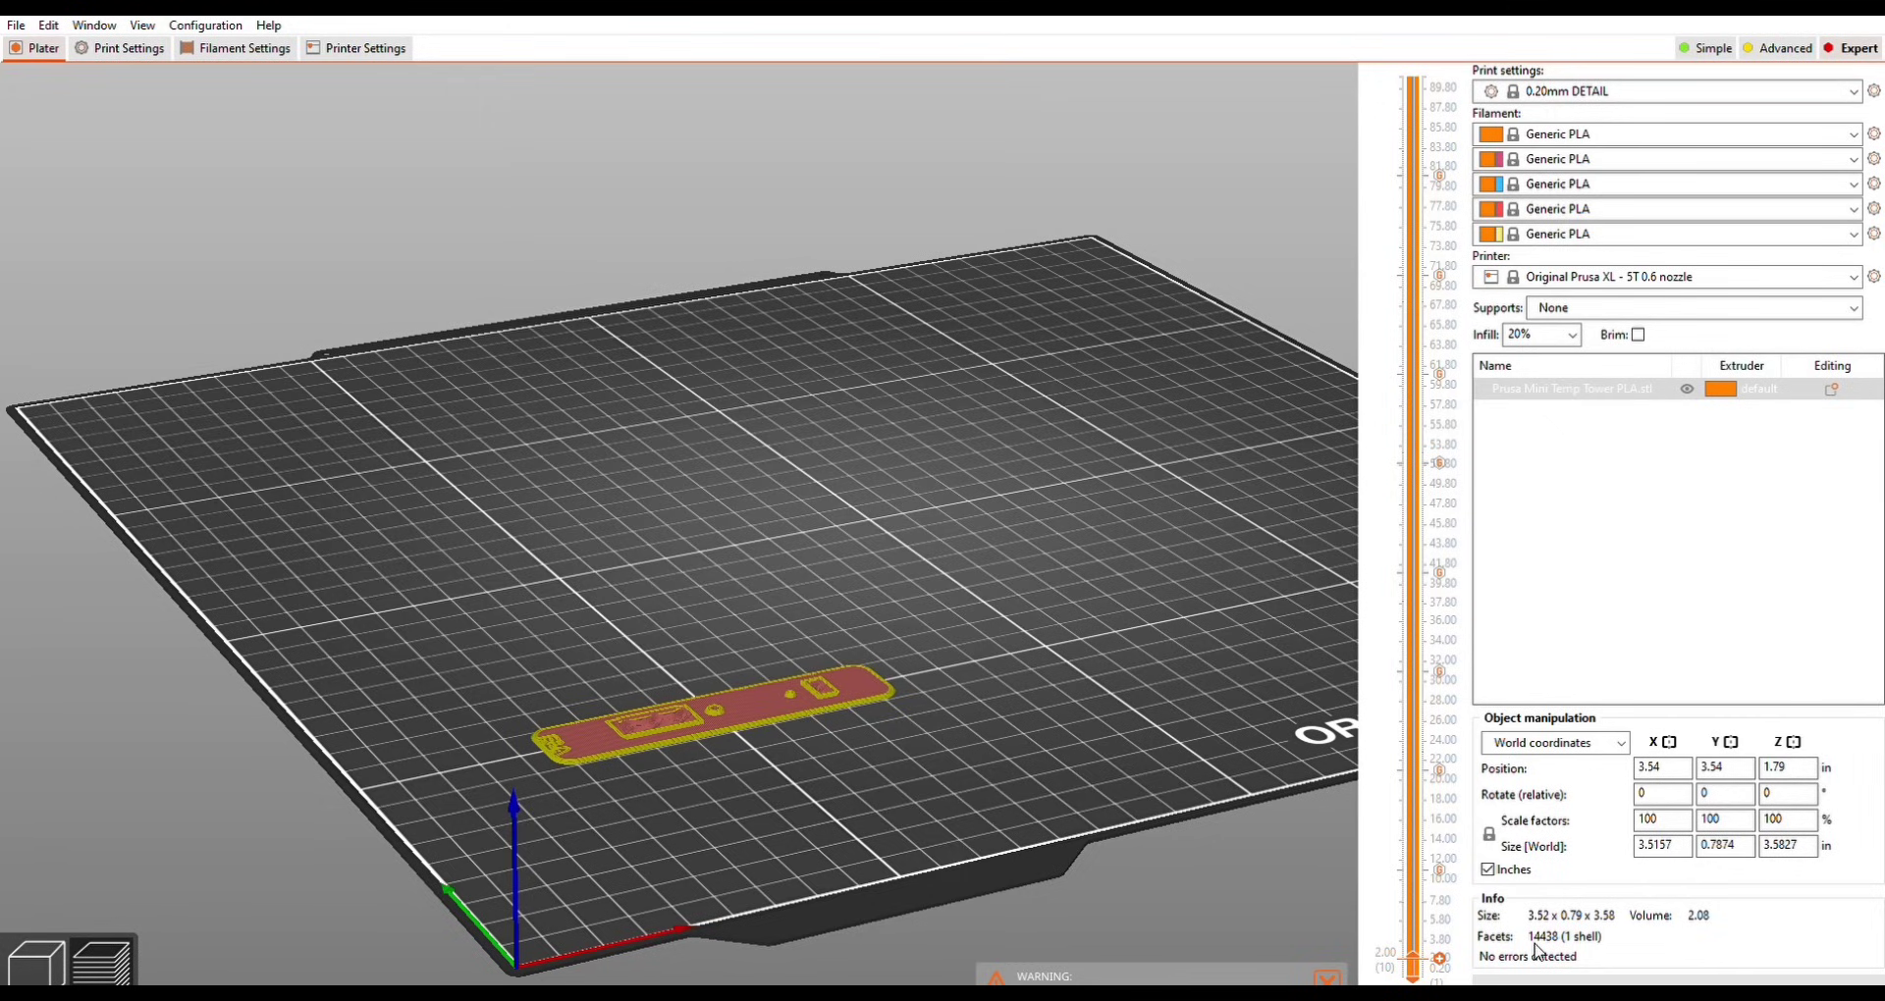
# Add a colour change at the 8.00 mm layer and step the preview up to 11.80 mm.
pyautogui.moveTo(1416, 958); pyautogui.dragTo(1414, 890)
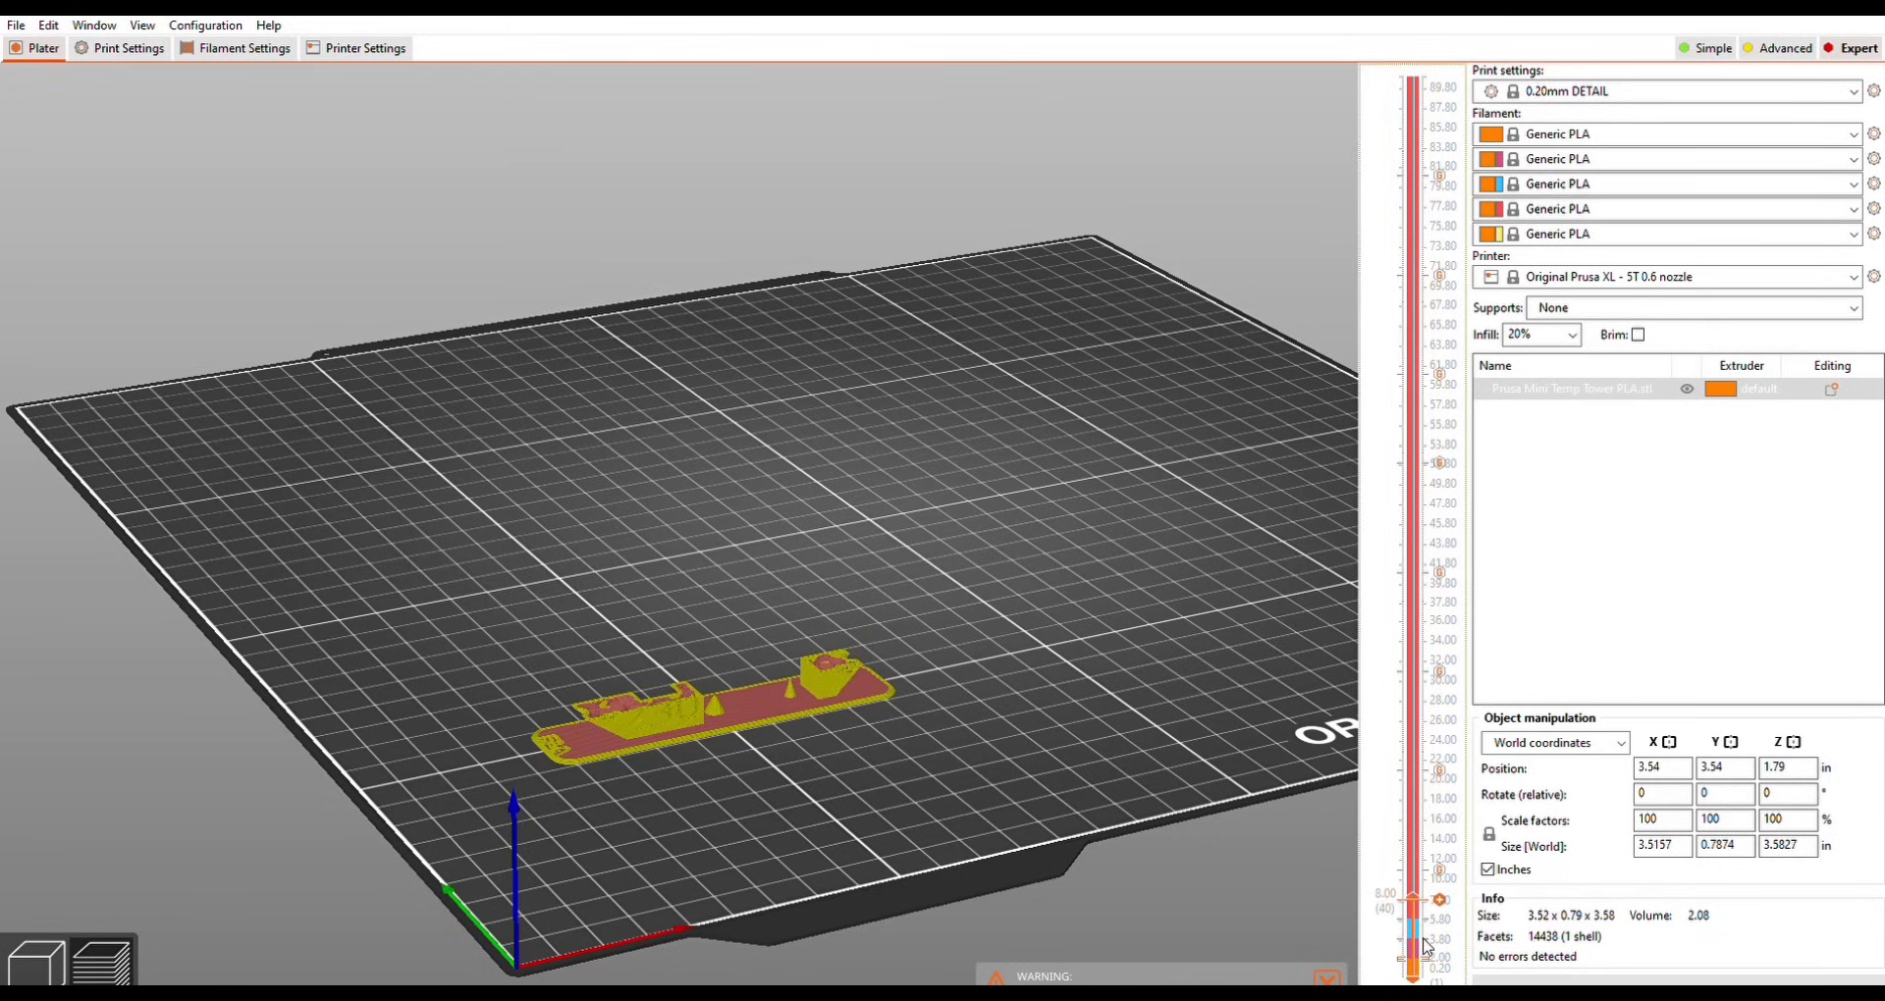
pyautogui.click(1438, 896)
pyautogui.moveTo(1415, 890); pyautogui.dragTo(1416, 874)
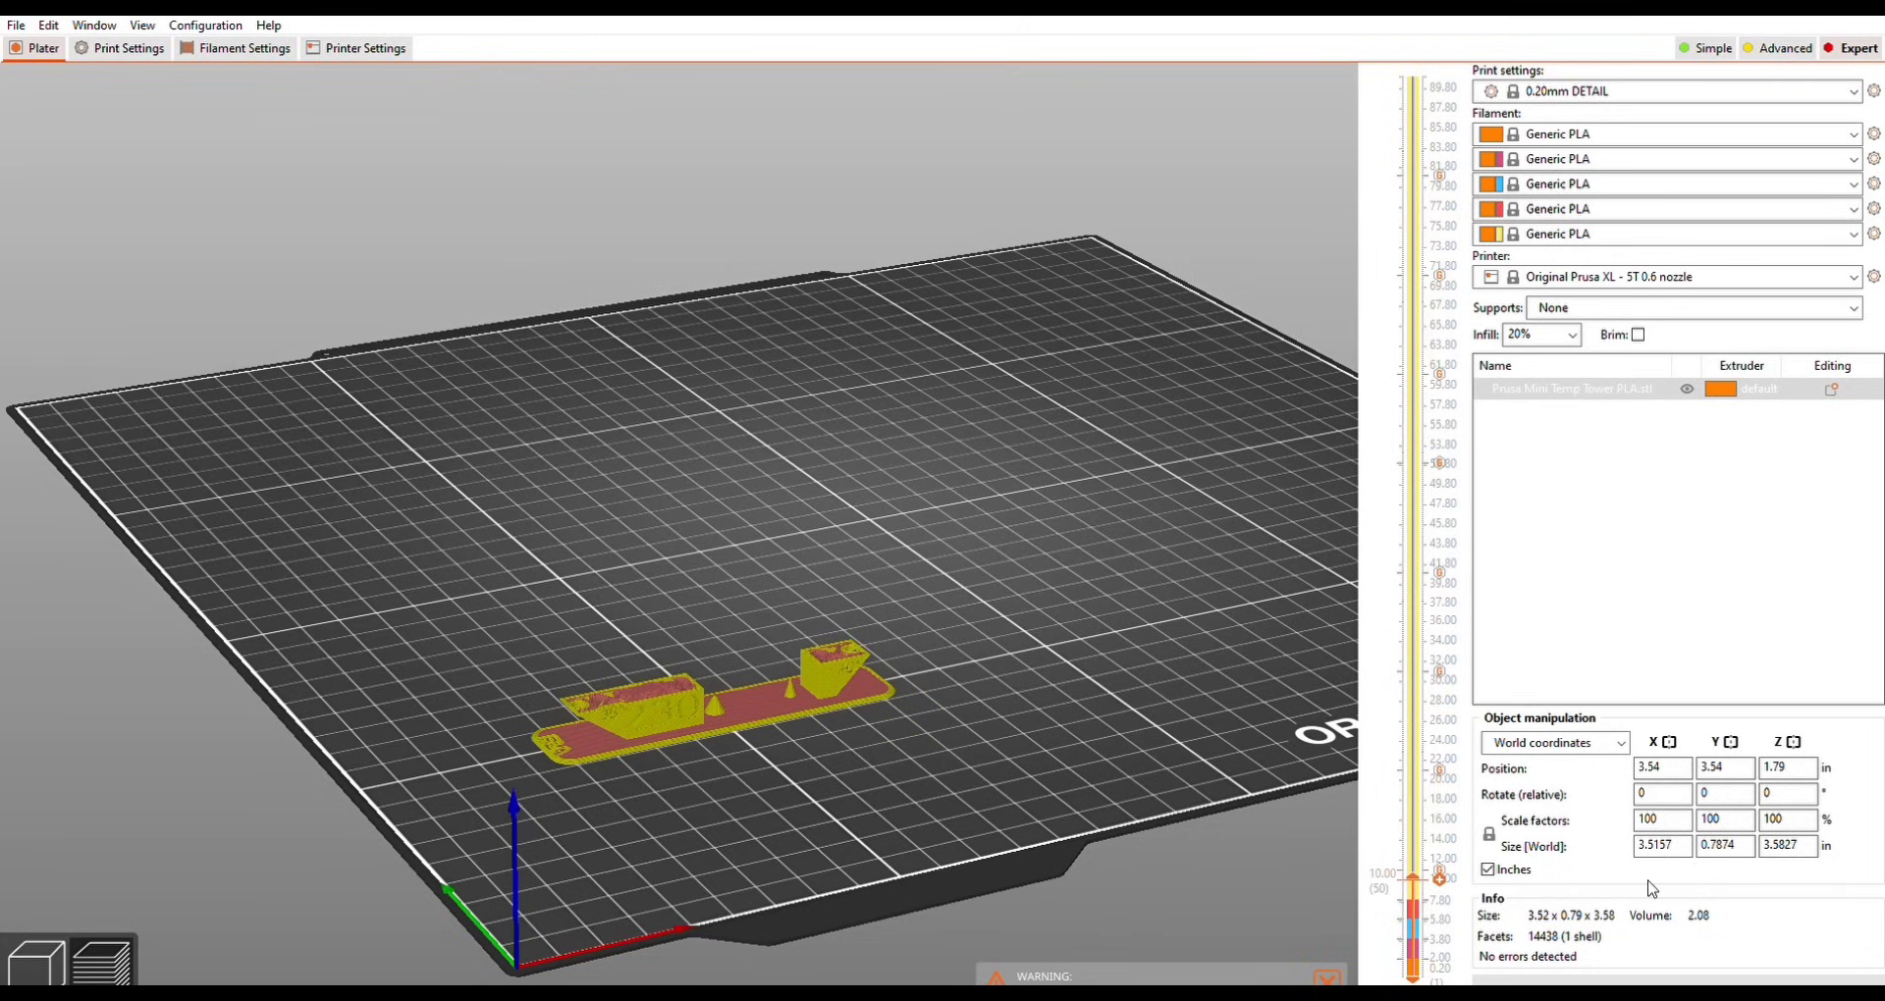
pyautogui.moveTo(1415, 874); pyautogui.dragTo(1418, 855)
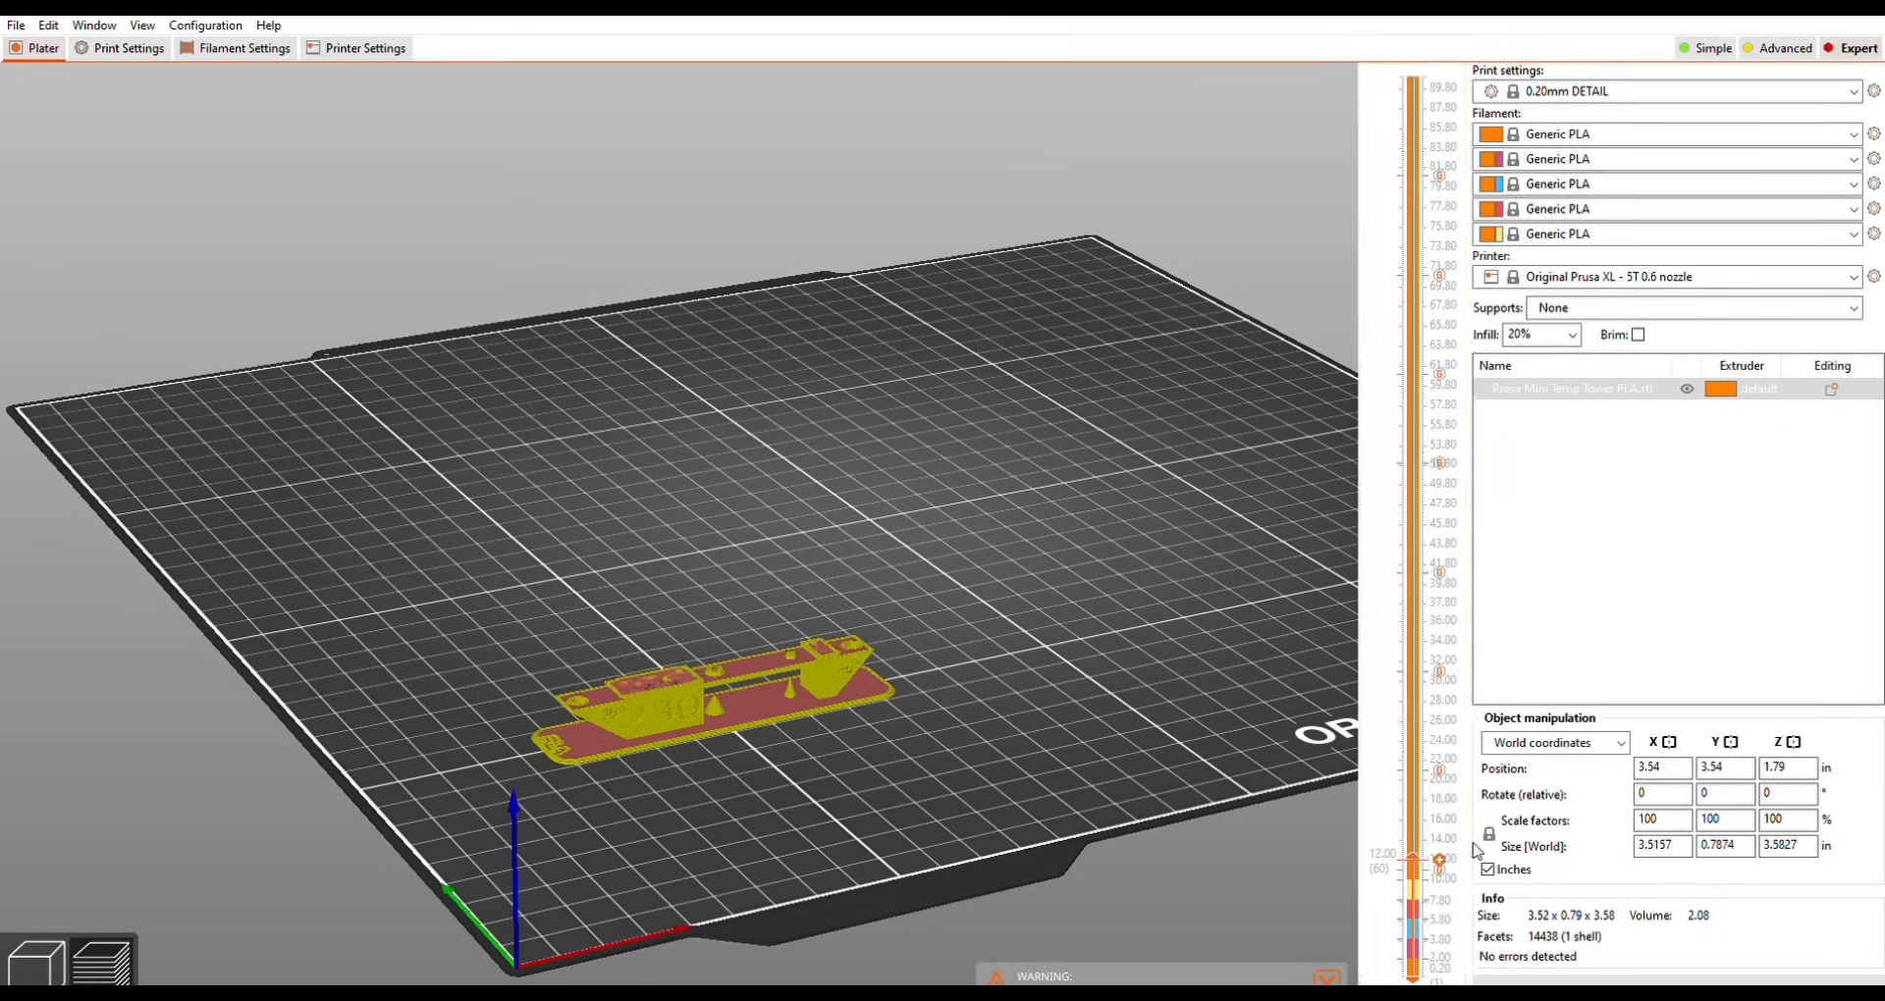
# Step the preview up through the layers to 49.80 mm and then 60.00 mm for further extruder changes.
pyautogui.press('Up')
pyautogui.press('Up')
pyautogui.press('Up')
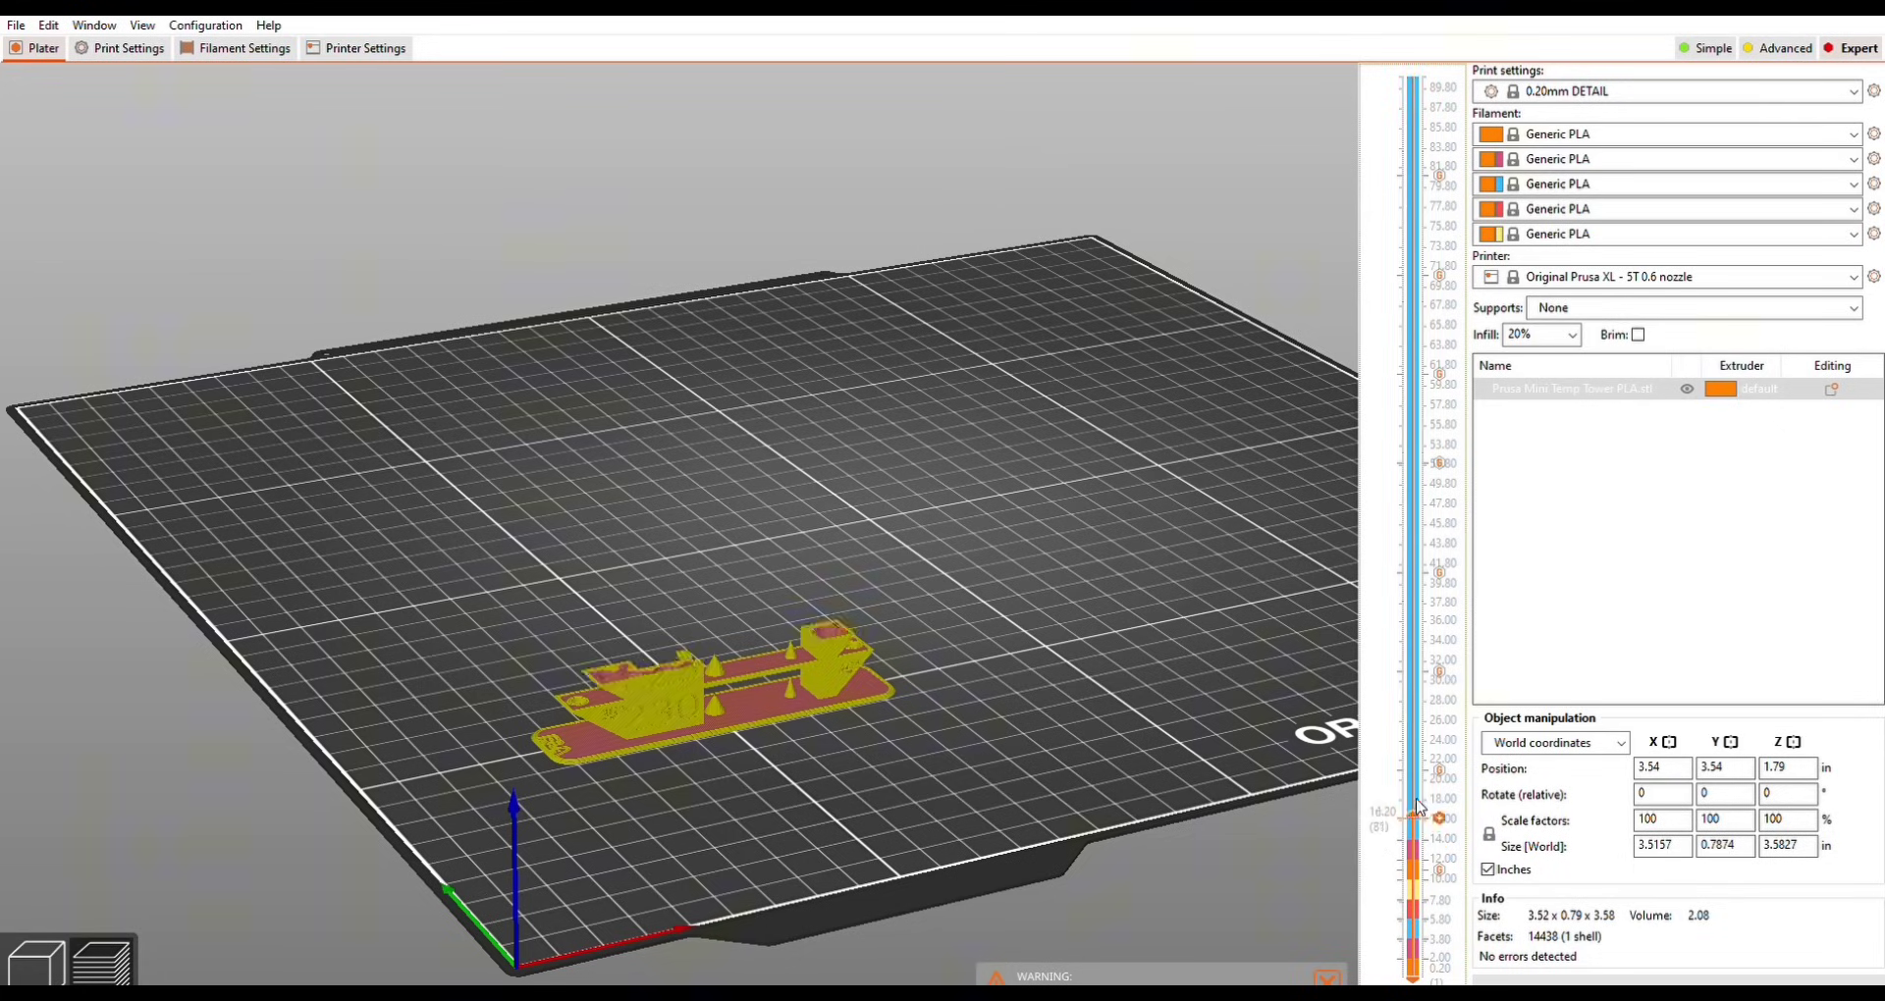
pyautogui.press('Up')
pyautogui.press('Up')
pyautogui.press('Up')
pyautogui.press('Up')
pyautogui.press('Up')
pyautogui.press('Up')
pyautogui.press('Up')
pyautogui.press('Up')
pyautogui.press('Up')
pyautogui.press('Up')
pyautogui.press('Up')
pyautogui.press('Up')
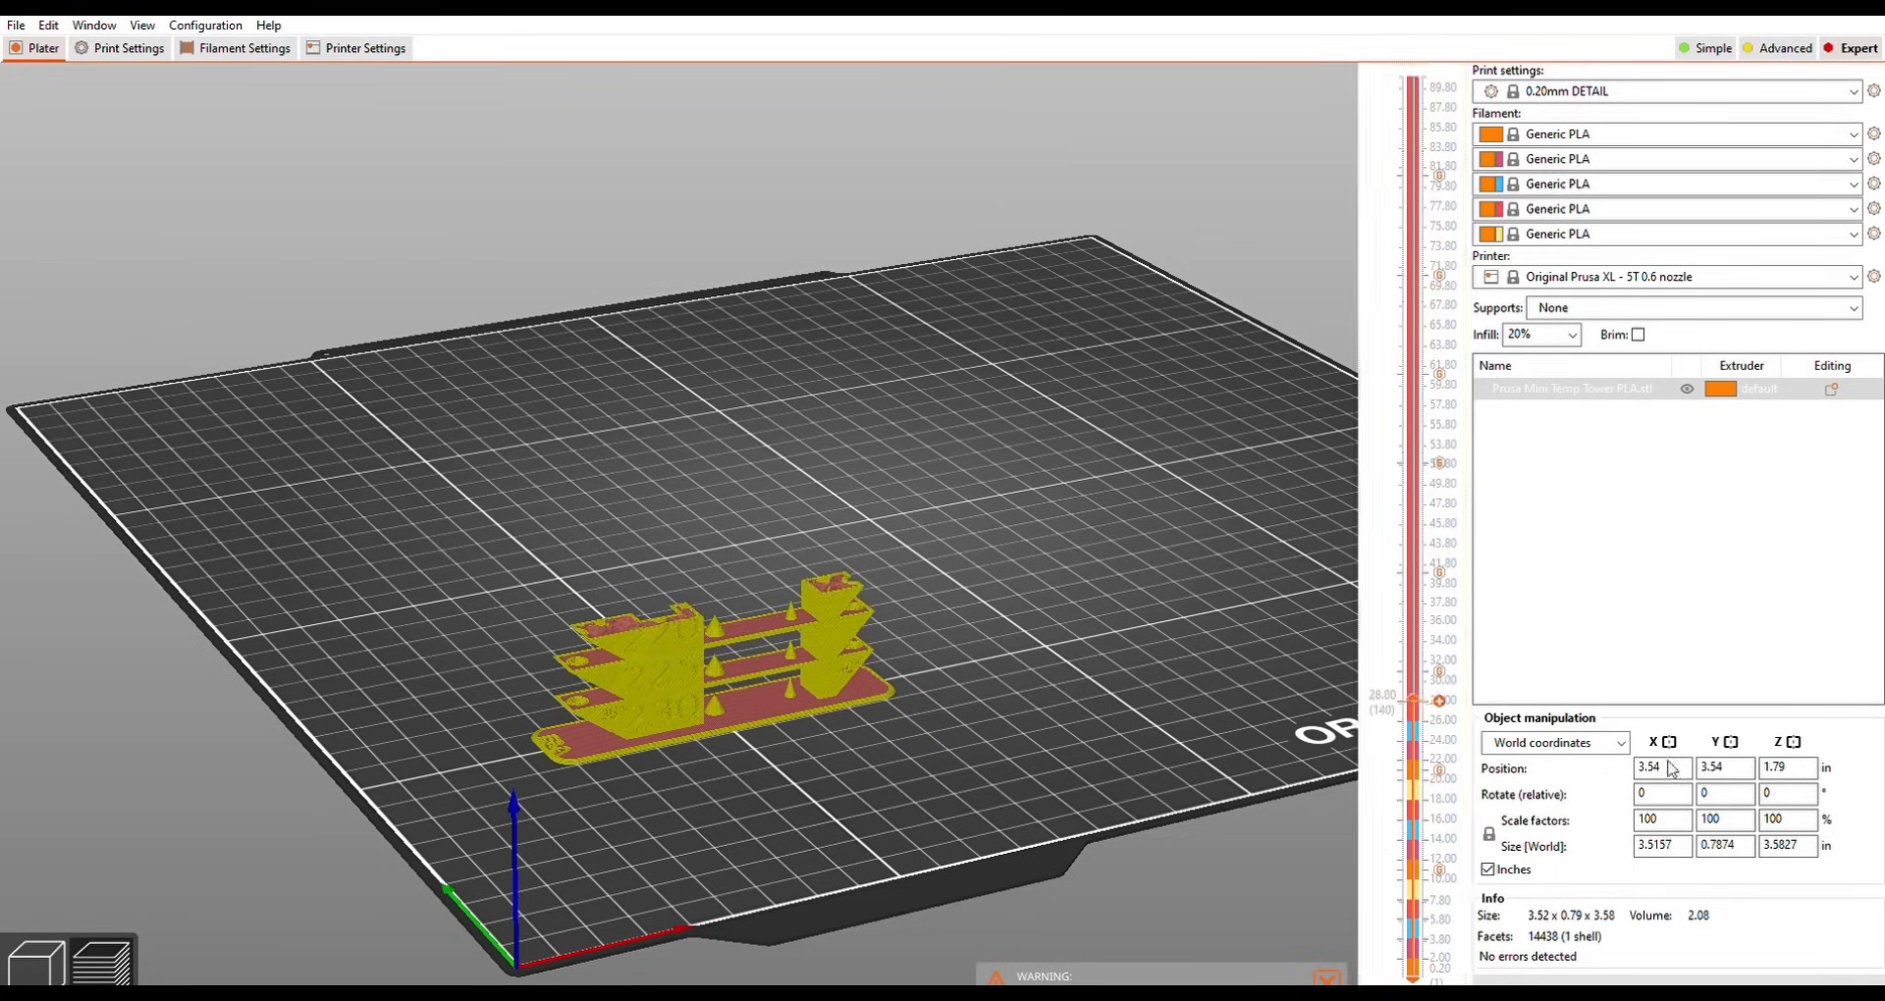
pyautogui.press('Up')
pyautogui.press('Up')
pyautogui.press('Up')
pyautogui.press('Up')
pyautogui.press('Up')
pyautogui.press('Up')
pyautogui.moveTo(1414, 613); pyautogui.dragTo(1414, 466)
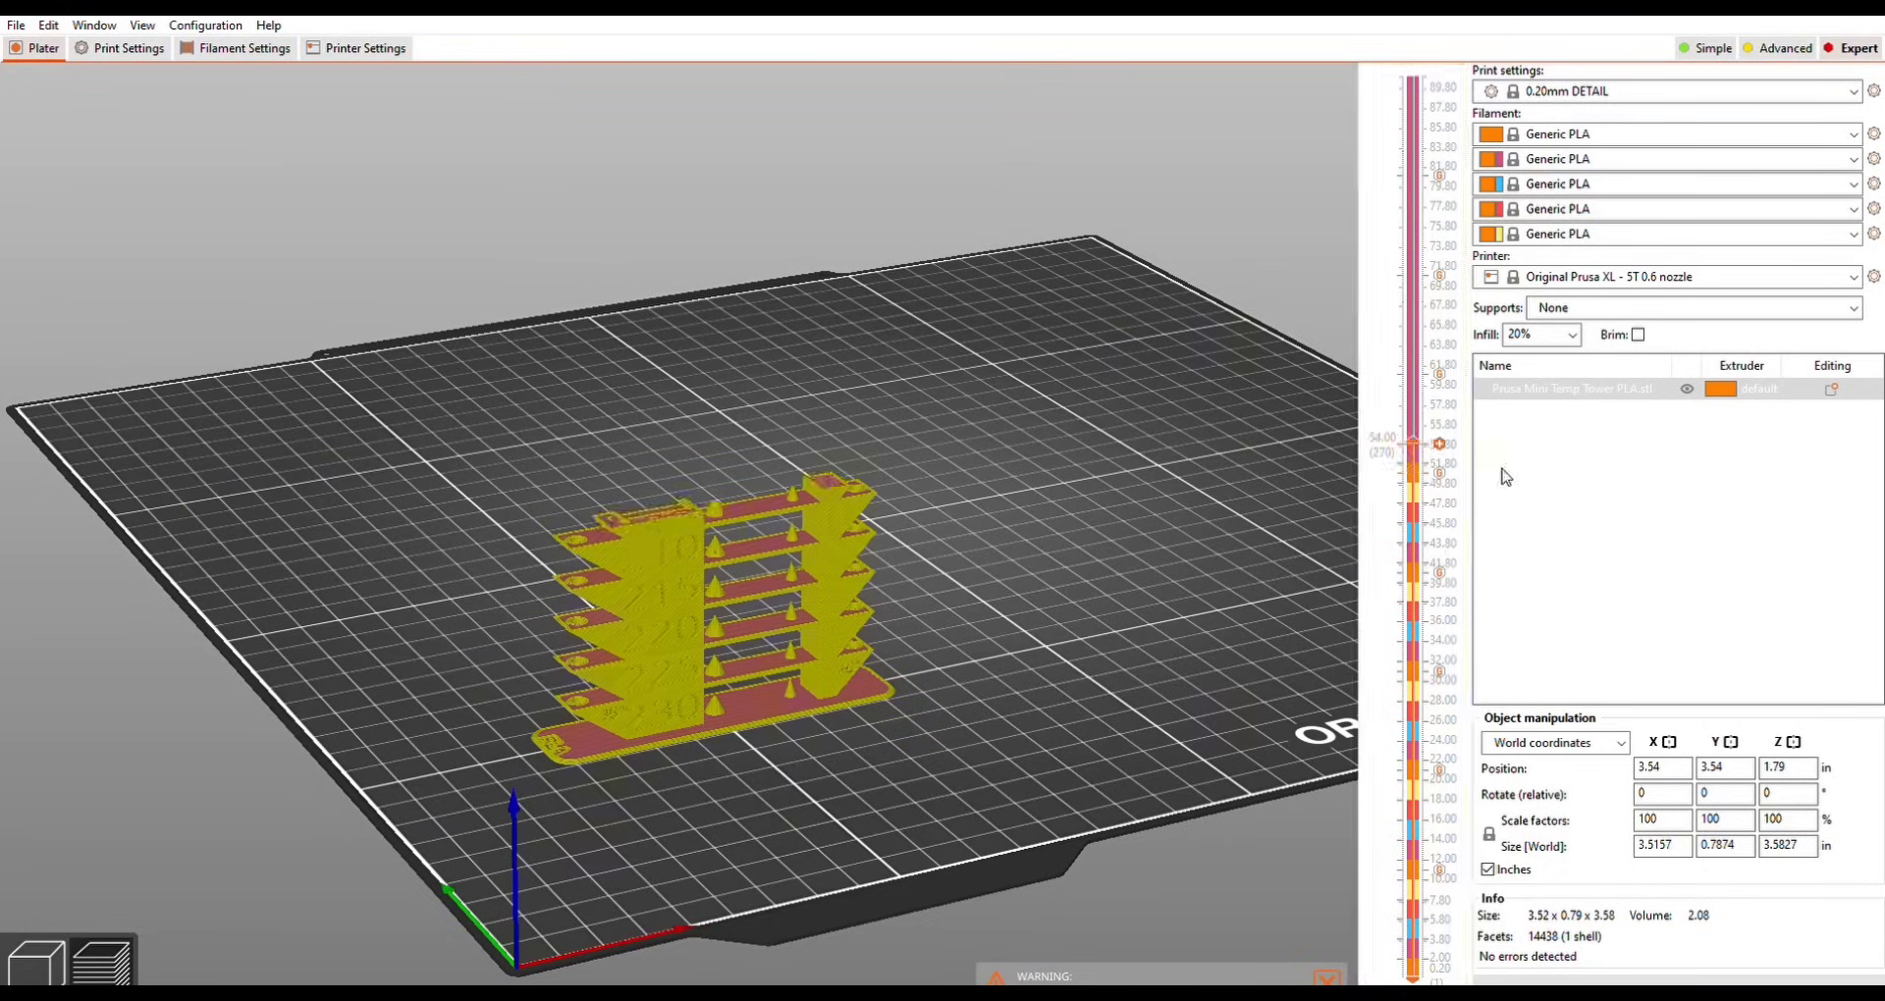
pyautogui.moveTo(1415, 470)
pyautogui.mouseDown()
pyautogui.moveTo(1417, 159)
pyautogui.moveTo(1400, 124)
pyautogui.mouseUp()
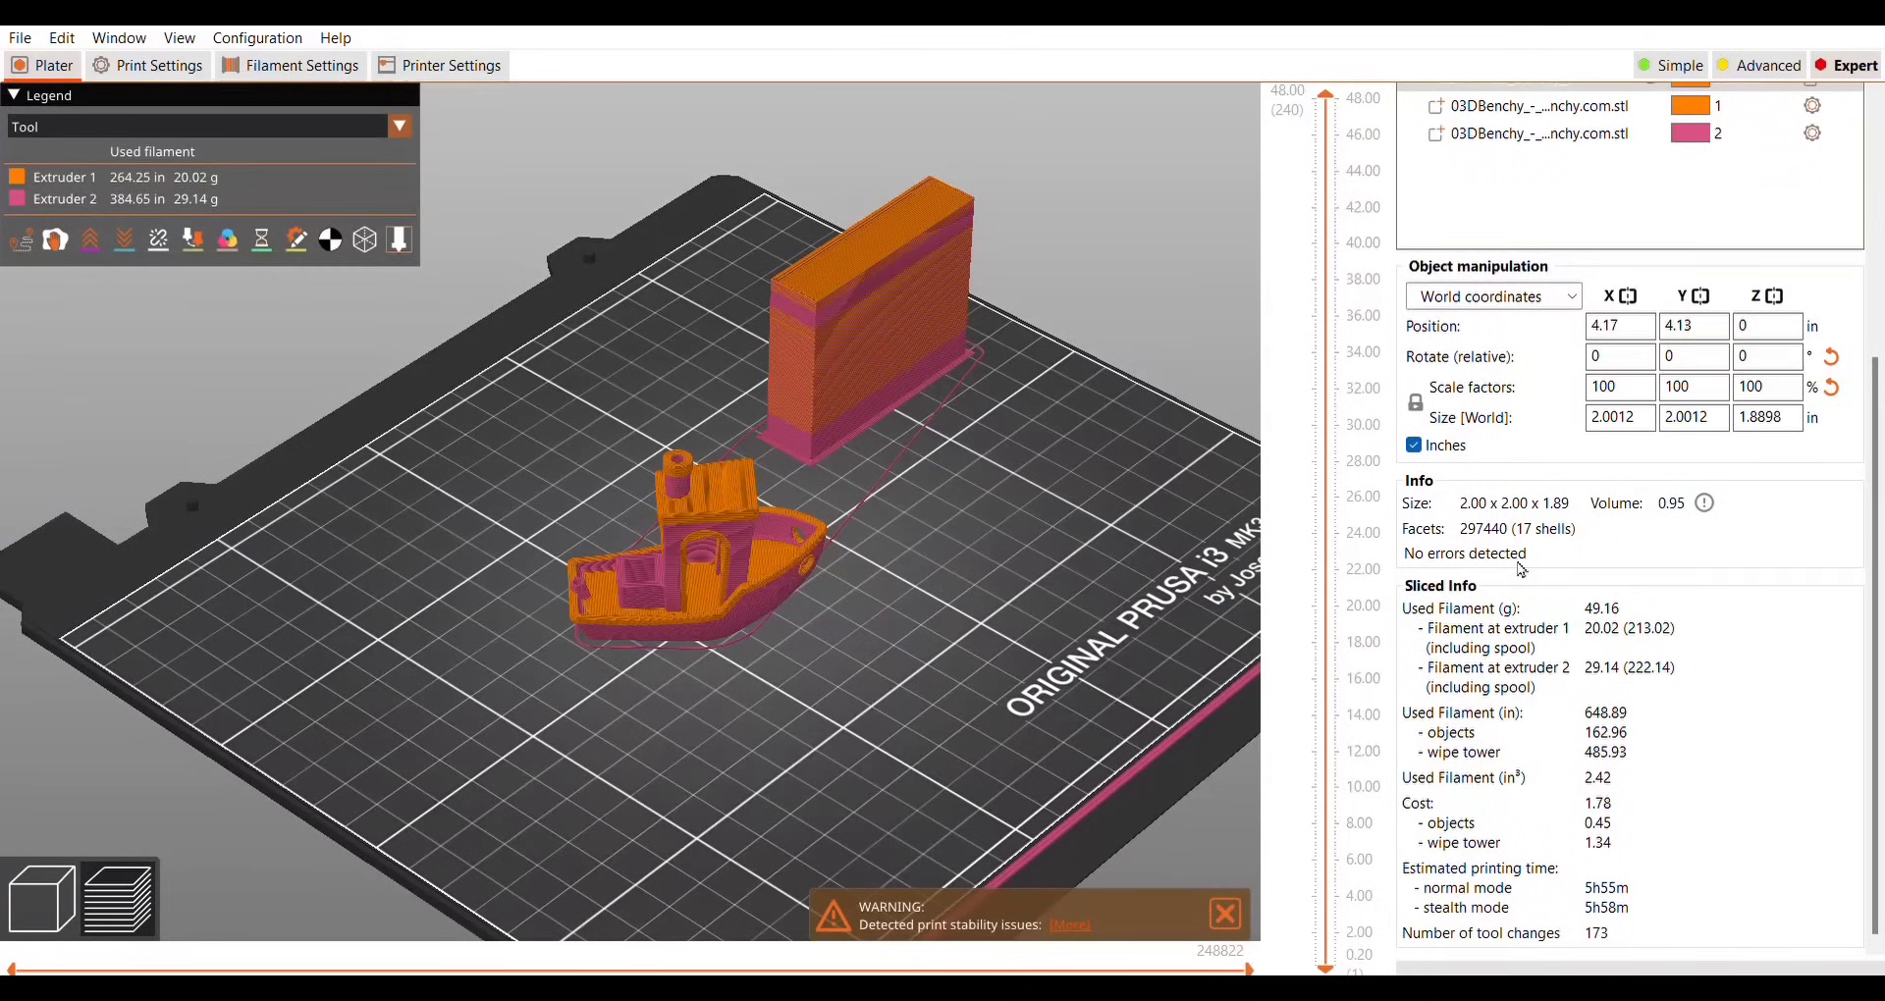
pyautogui.scroll(5, 1521, 570)
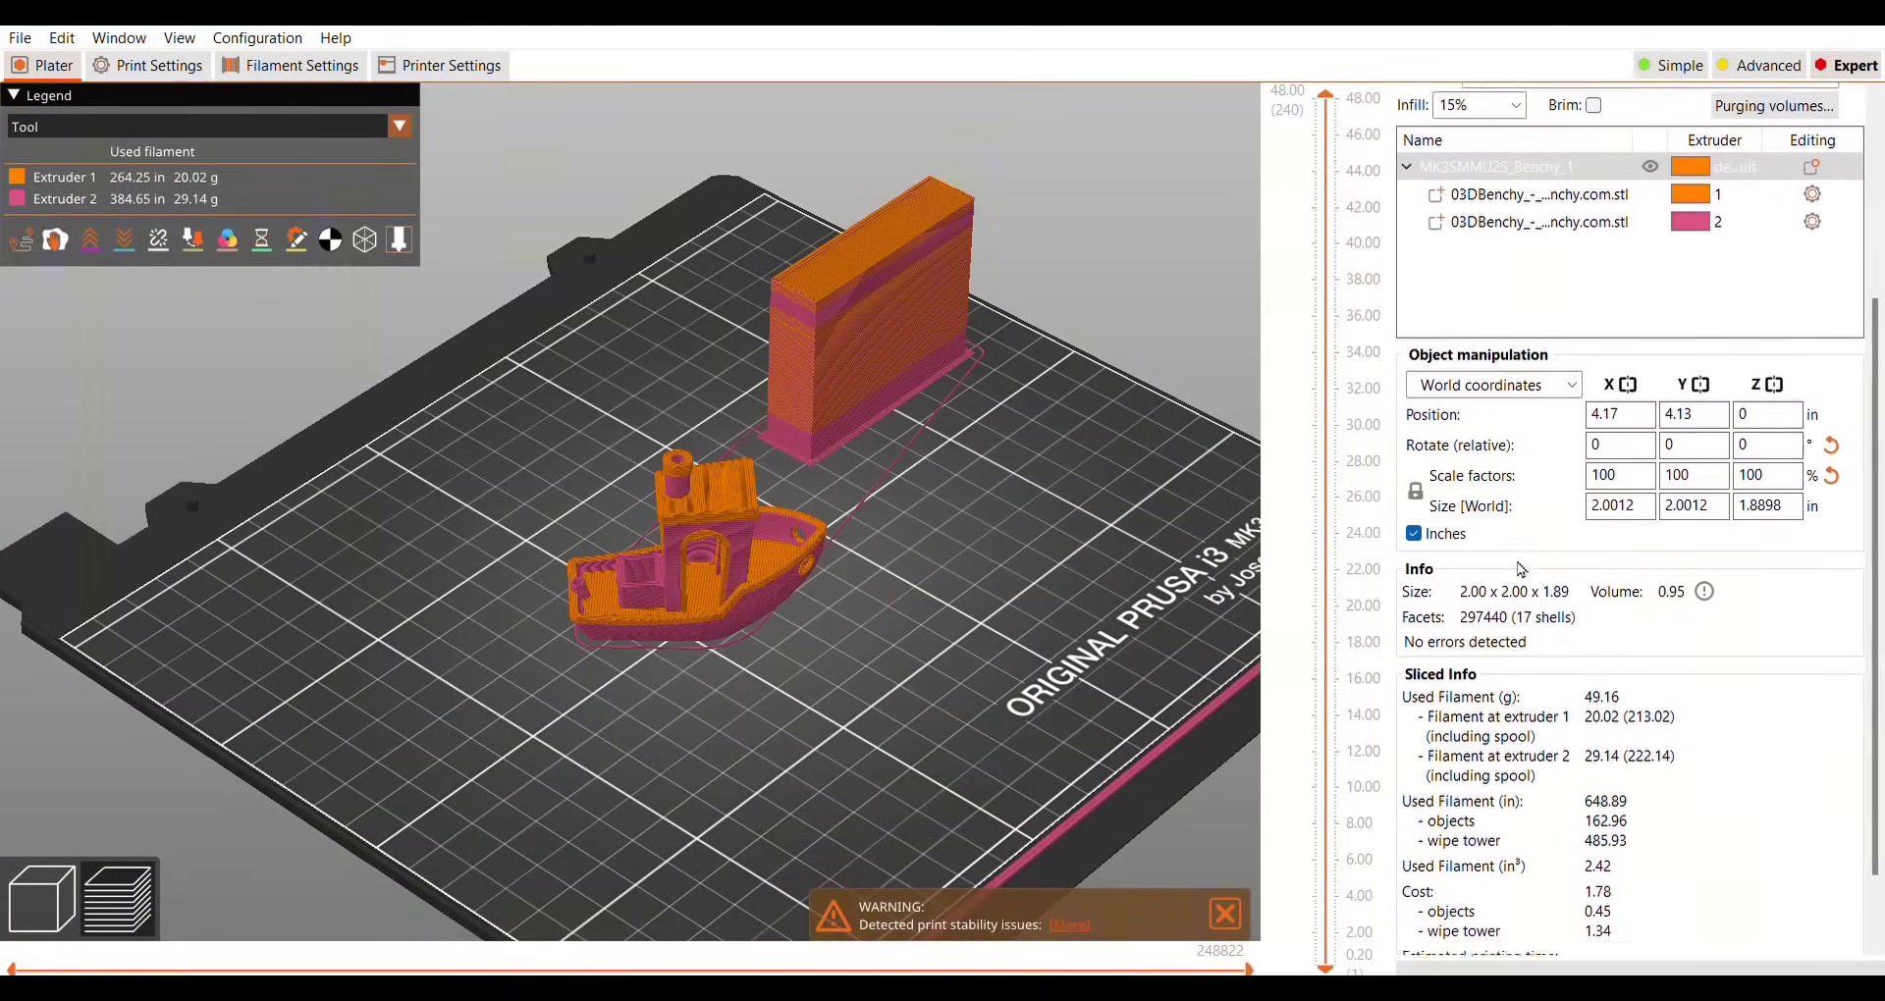
pyautogui.scroll(1, 1521, 569)
pyautogui.scroll(2, 1520, 571)
pyautogui.scroll(2, 1519, 569)
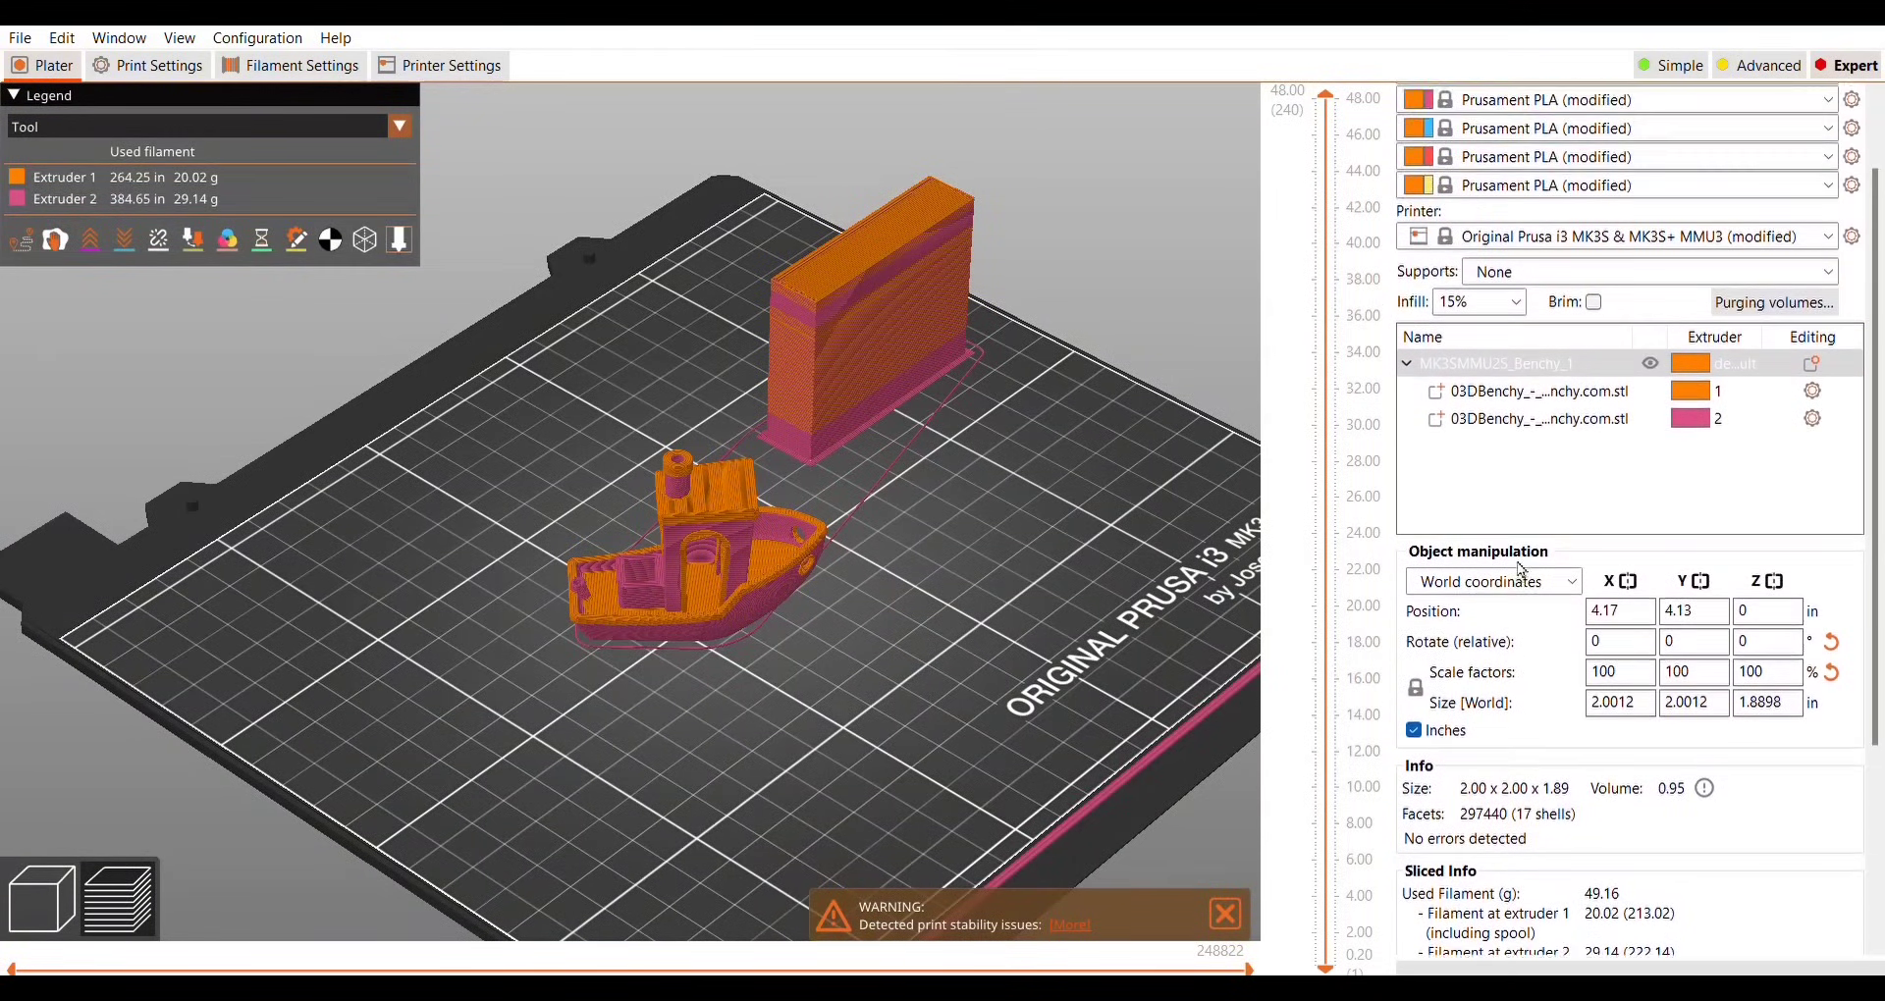
pyautogui.scroll(1, 1520, 571)
pyautogui.scroll(1, 1521, 569)
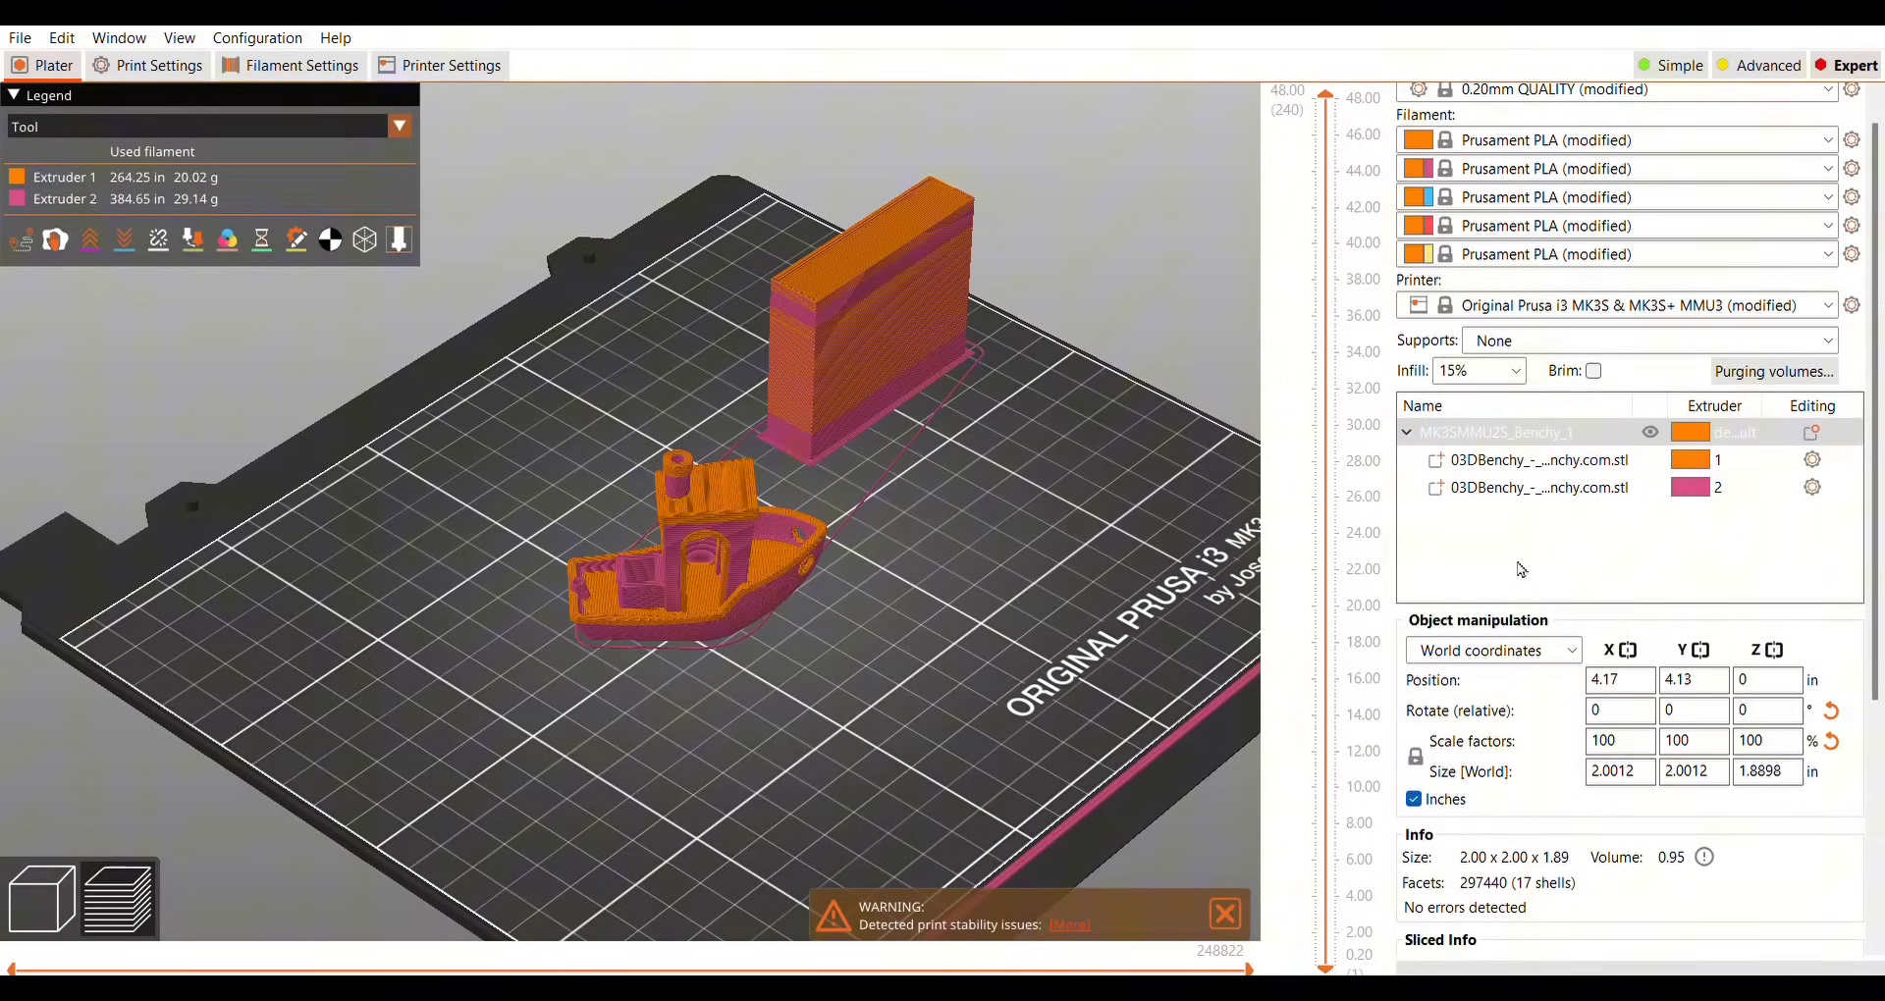
pyautogui.moveTo(1880, 604); pyautogui.dragTo(1880, 872)
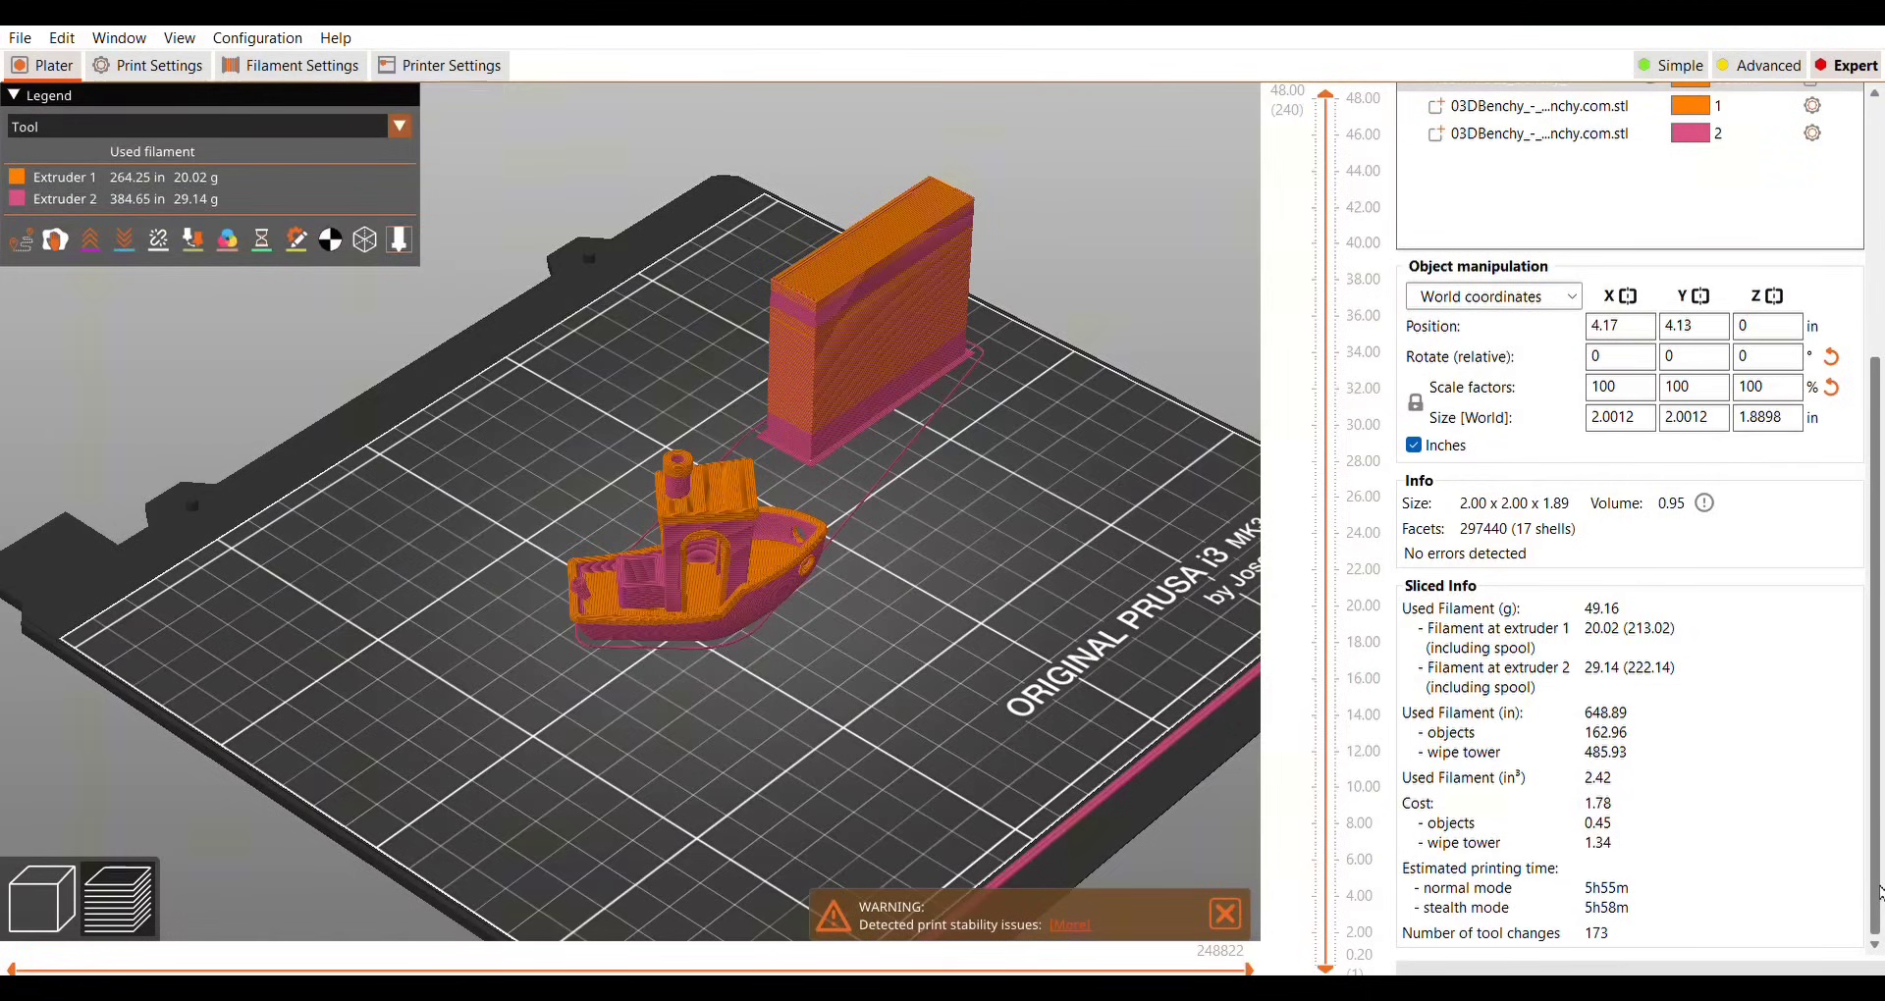
pyautogui.scroll(5, 1662, 881)
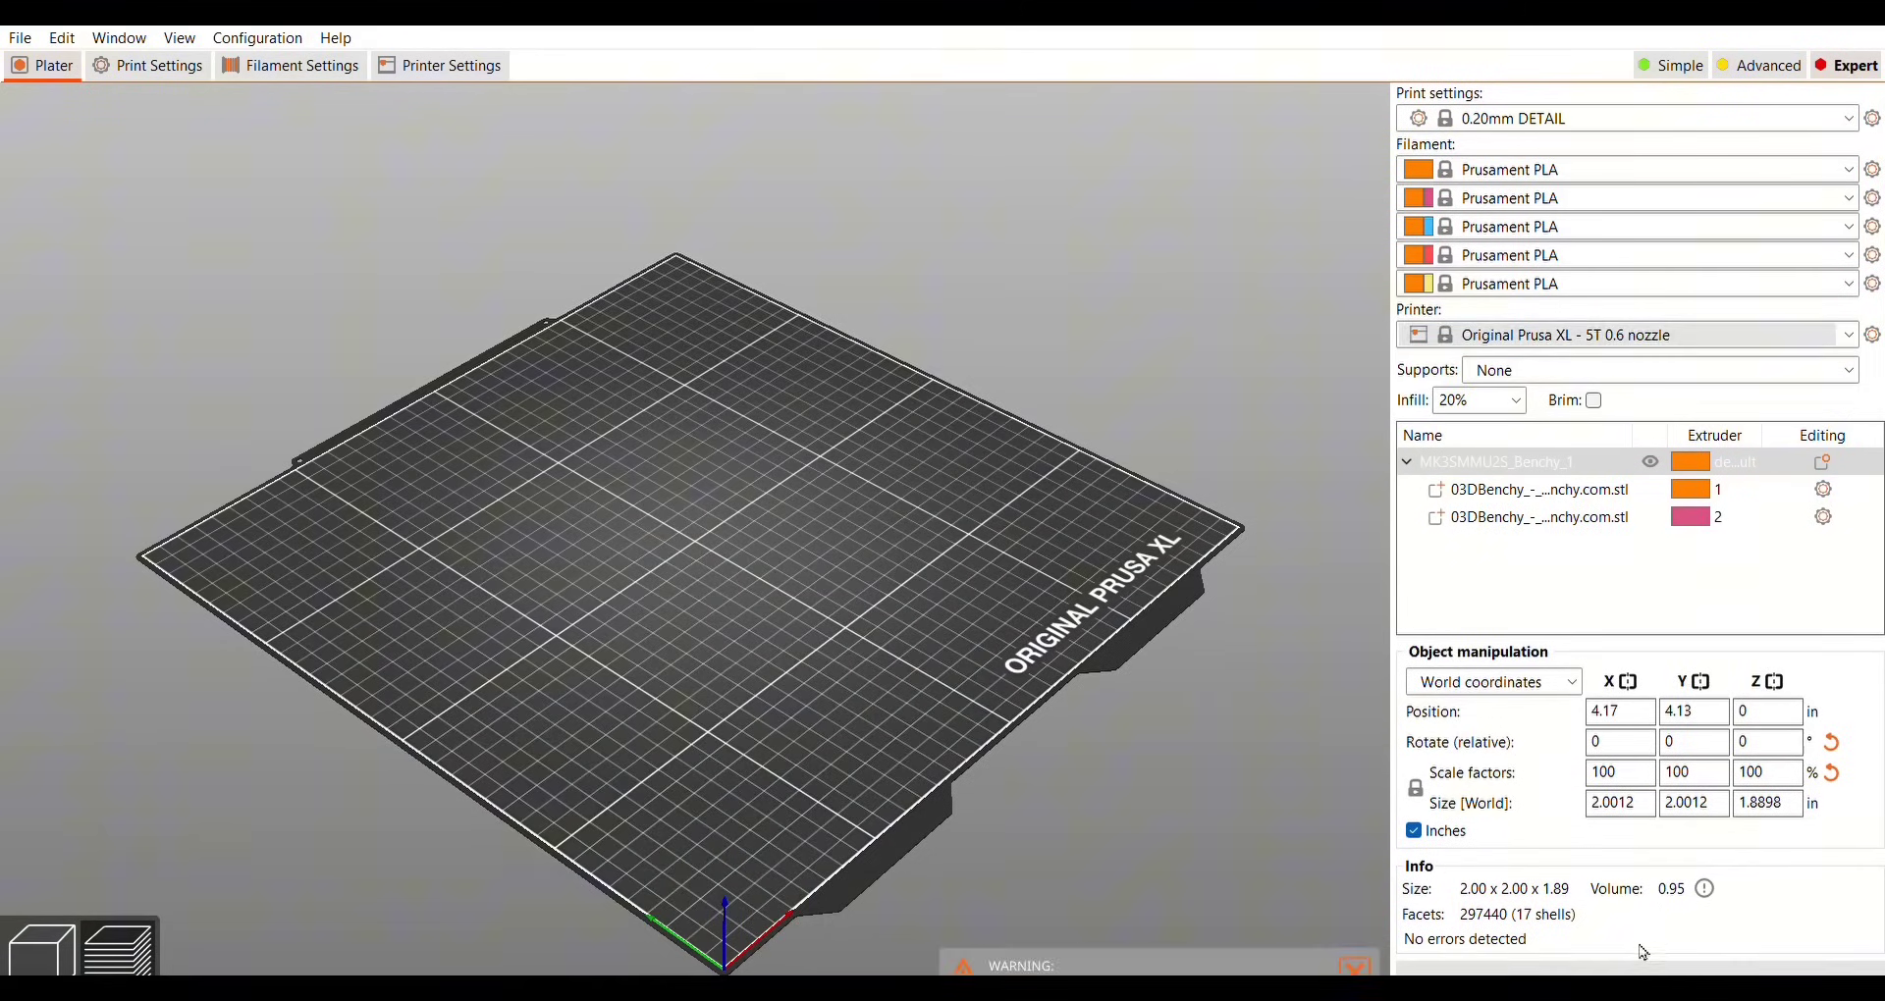
pyautogui.scroll(-2, 1612, 842)
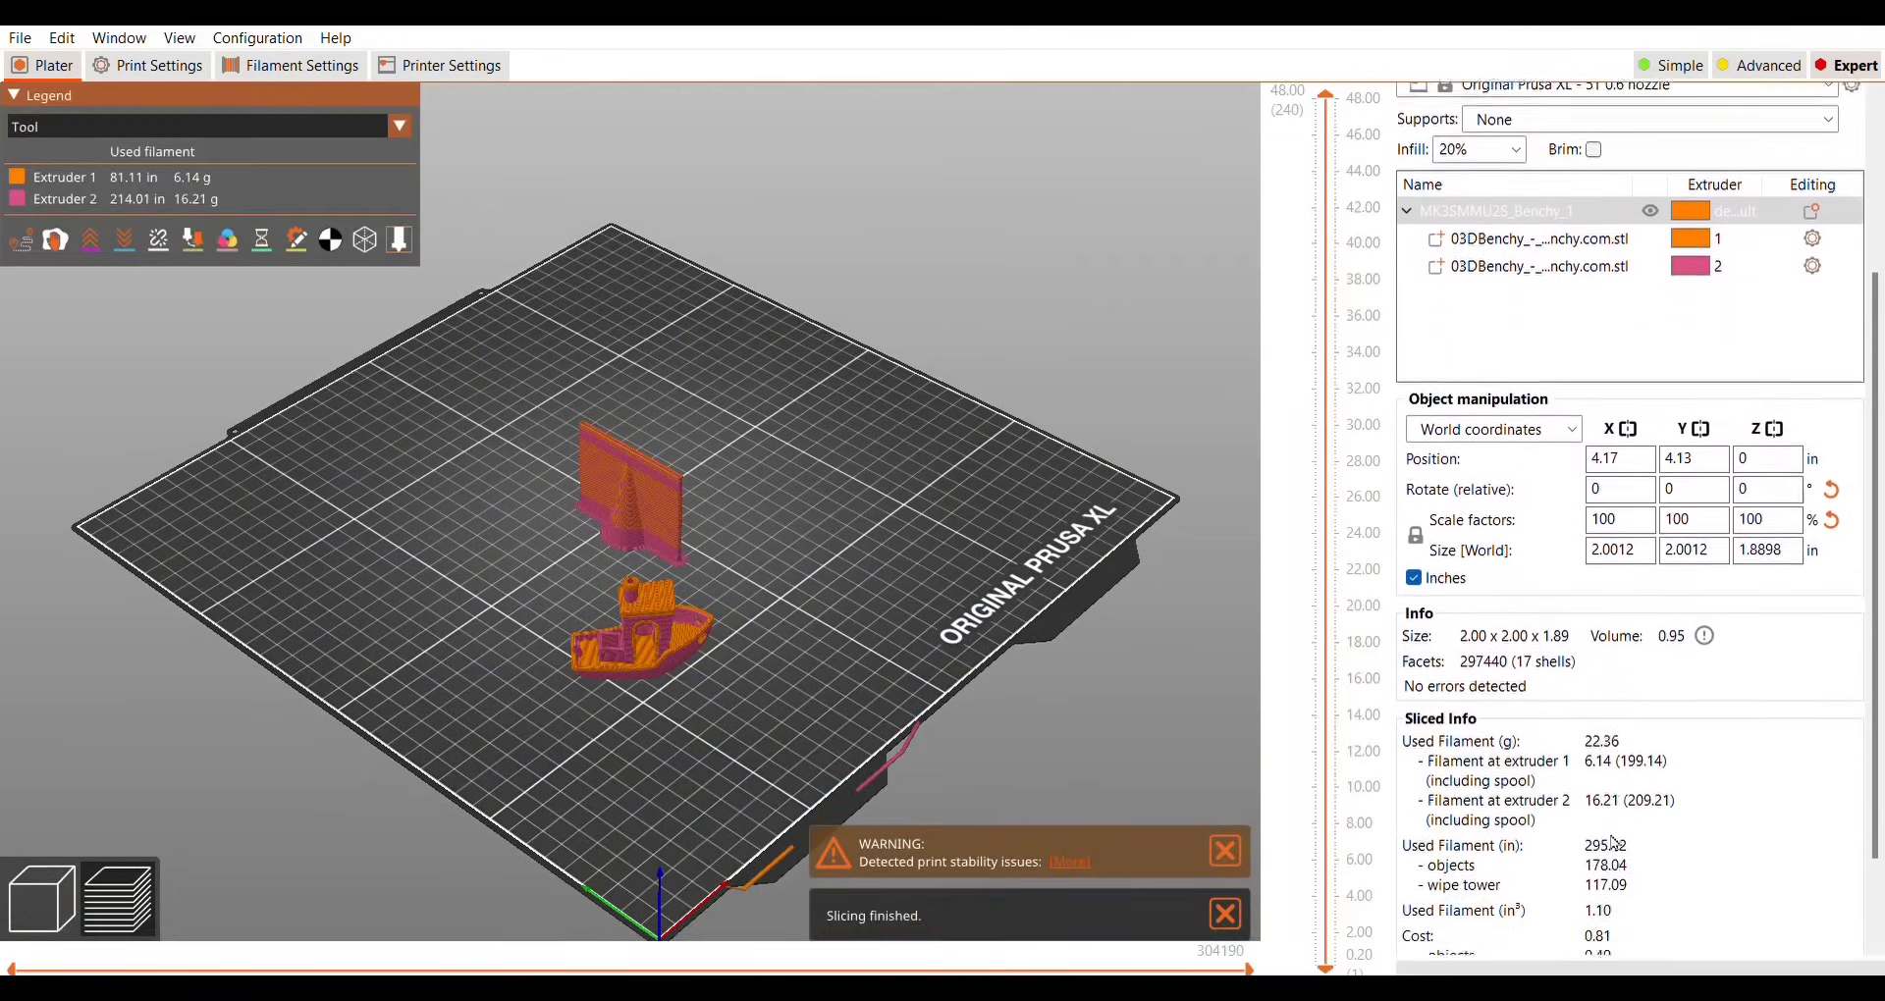
pyautogui.scroll(-2, 1613, 842)
pyautogui.scroll(-1, 1612, 843)
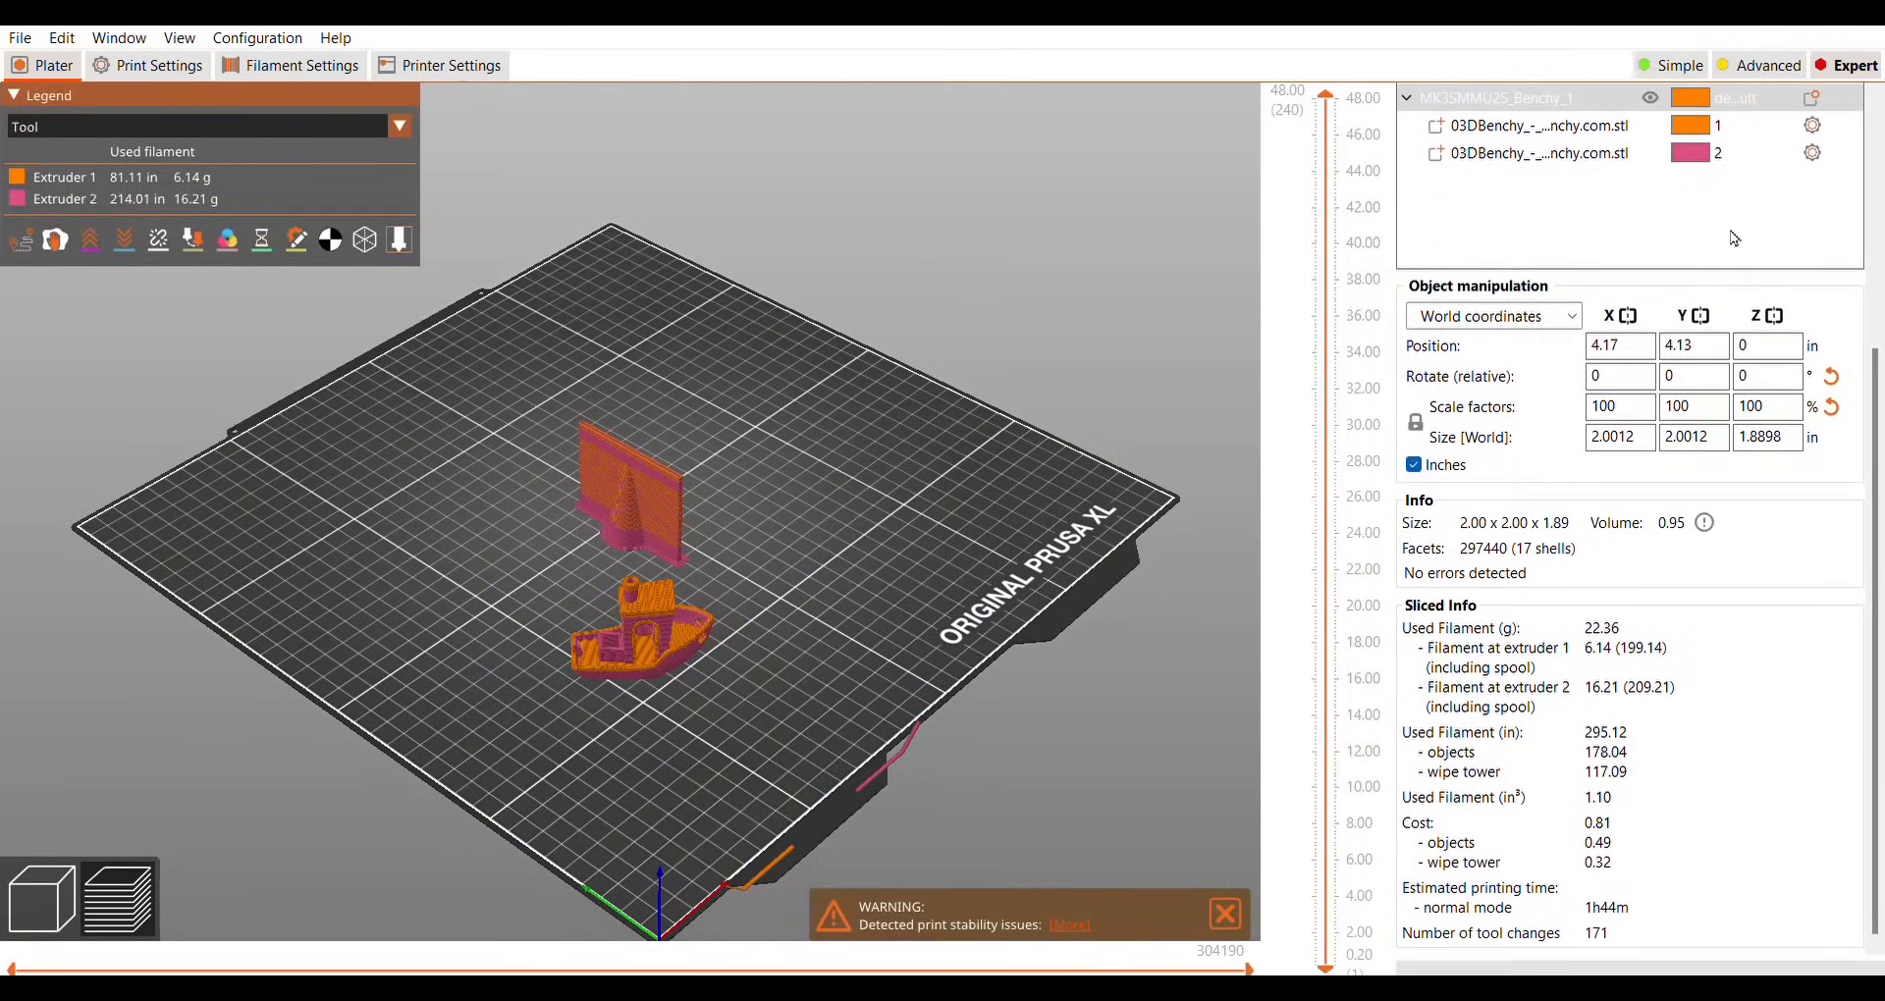
pyautogui.scroll(2, 1593, 490)
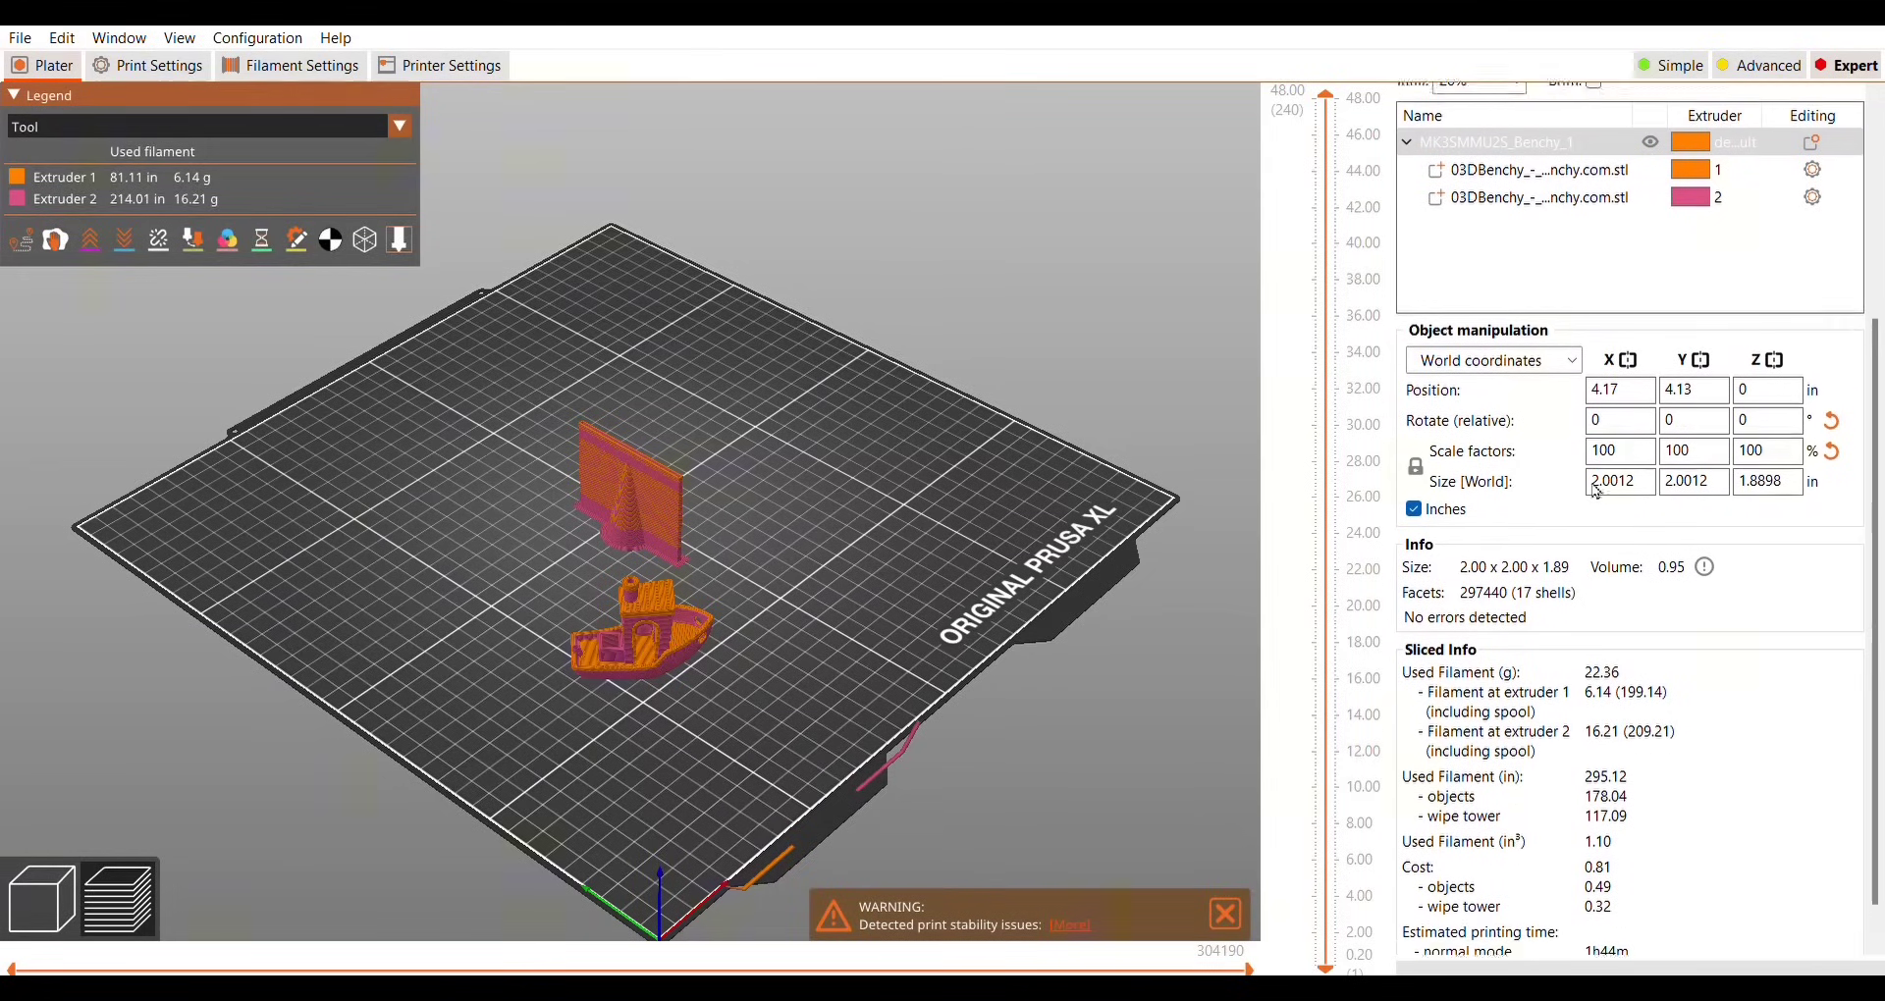
pyautogui.scroll(2, 1598, 501)
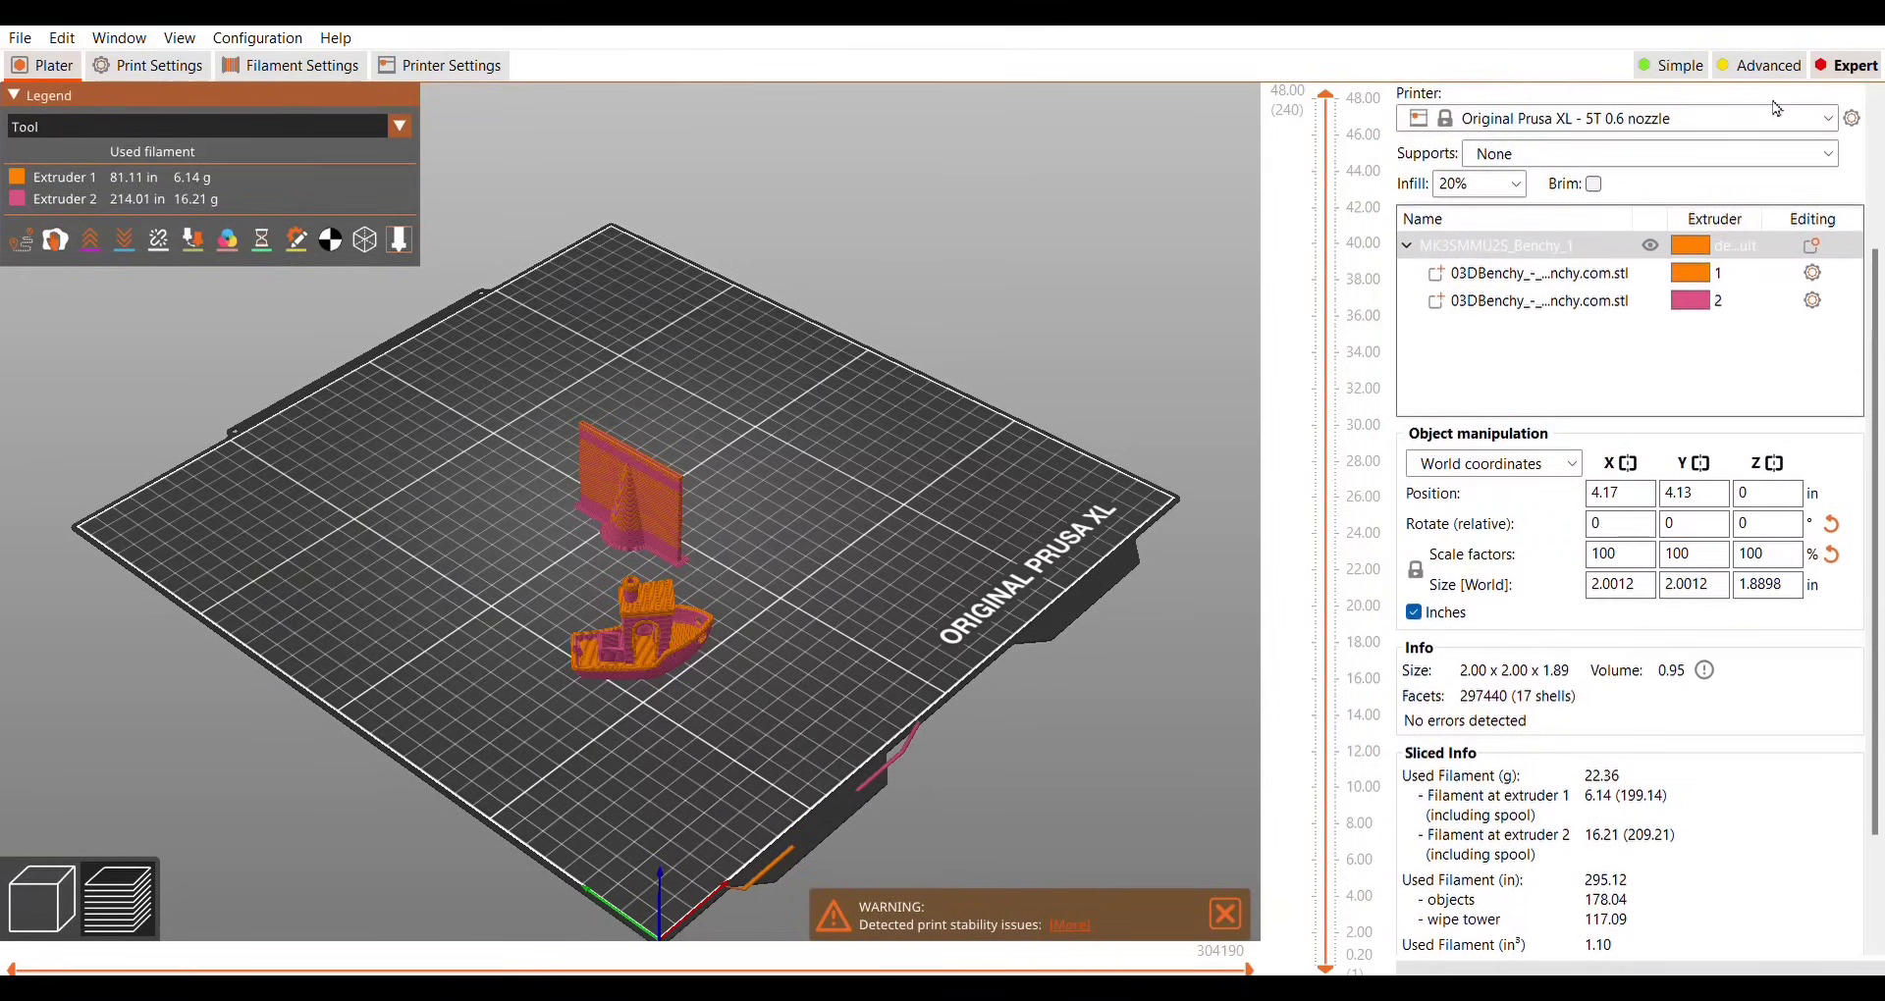
# Show extruder 1's filament settings after slicing the Benchy for the XL.
pyautogui.click(288, 64)
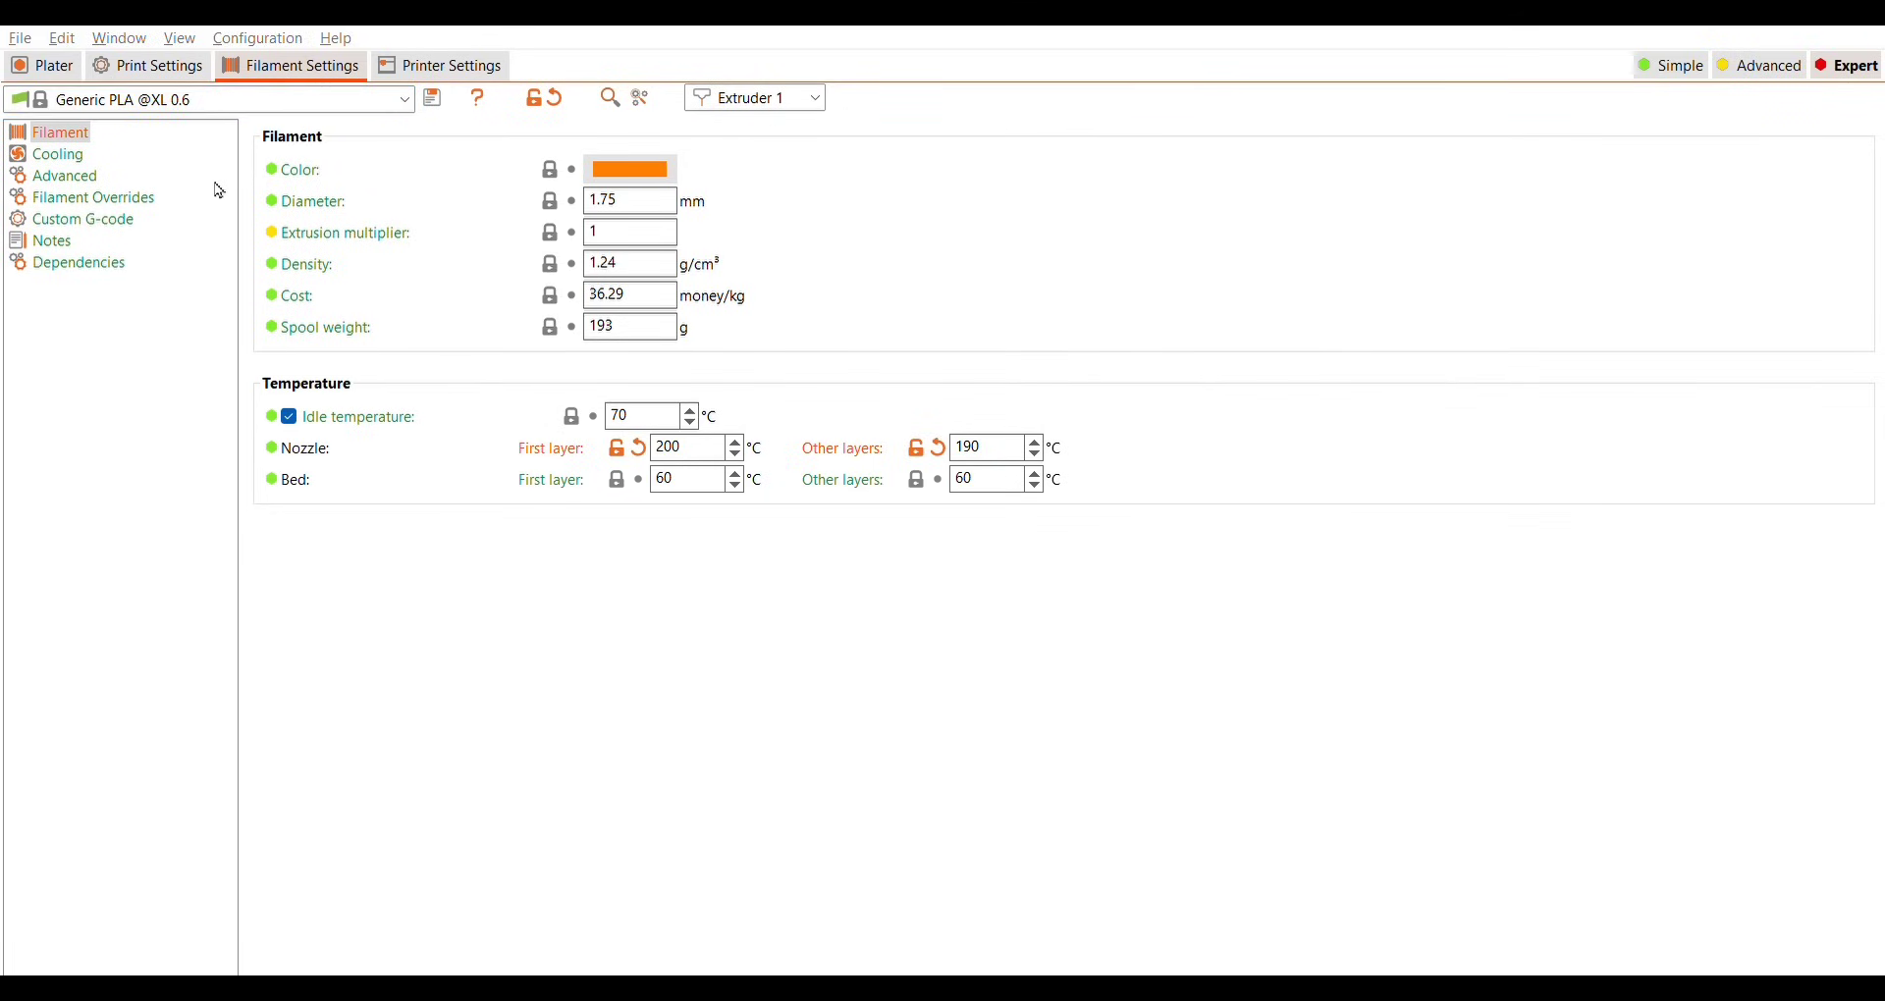
# Return to the Plater build plate view with the 190 °C nozzle setting applied.
pyautogui.click(45, 65)
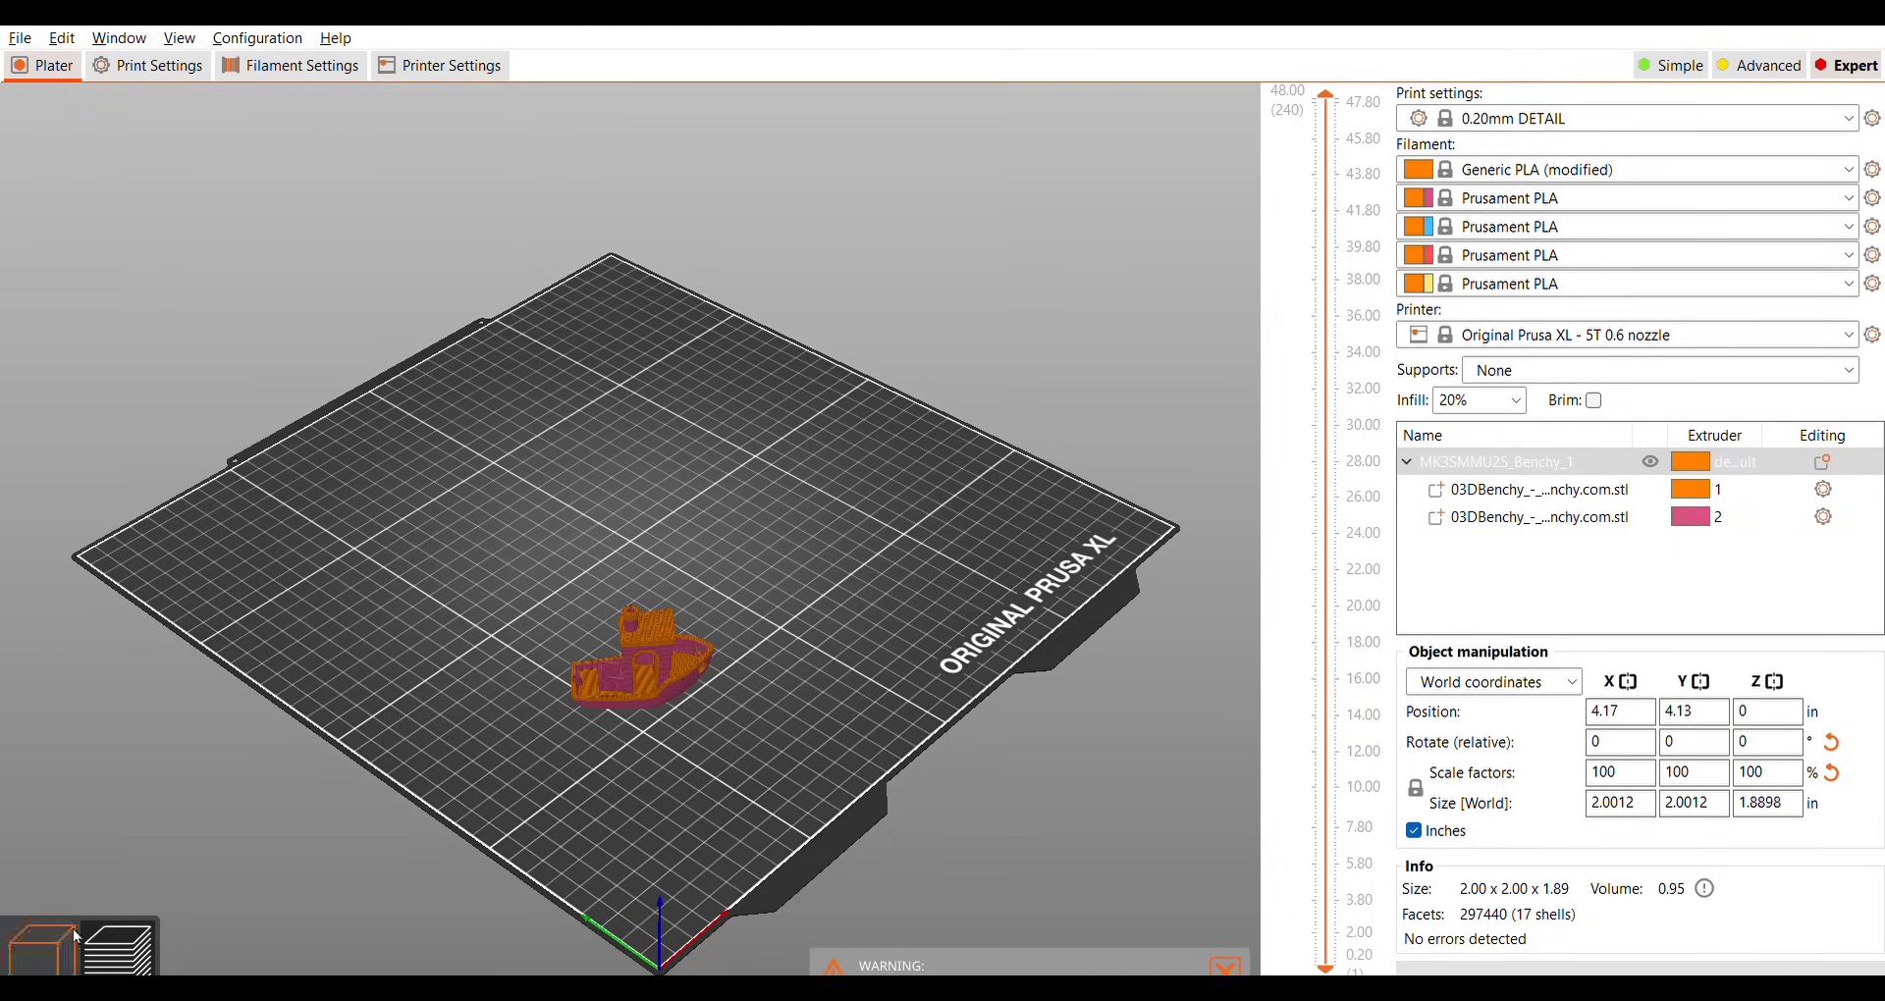
# Show the 3D editor, then Print Settings and extruder 1's modified Filament Settings (200/190 °C).
pyautogui.click(43, 950)
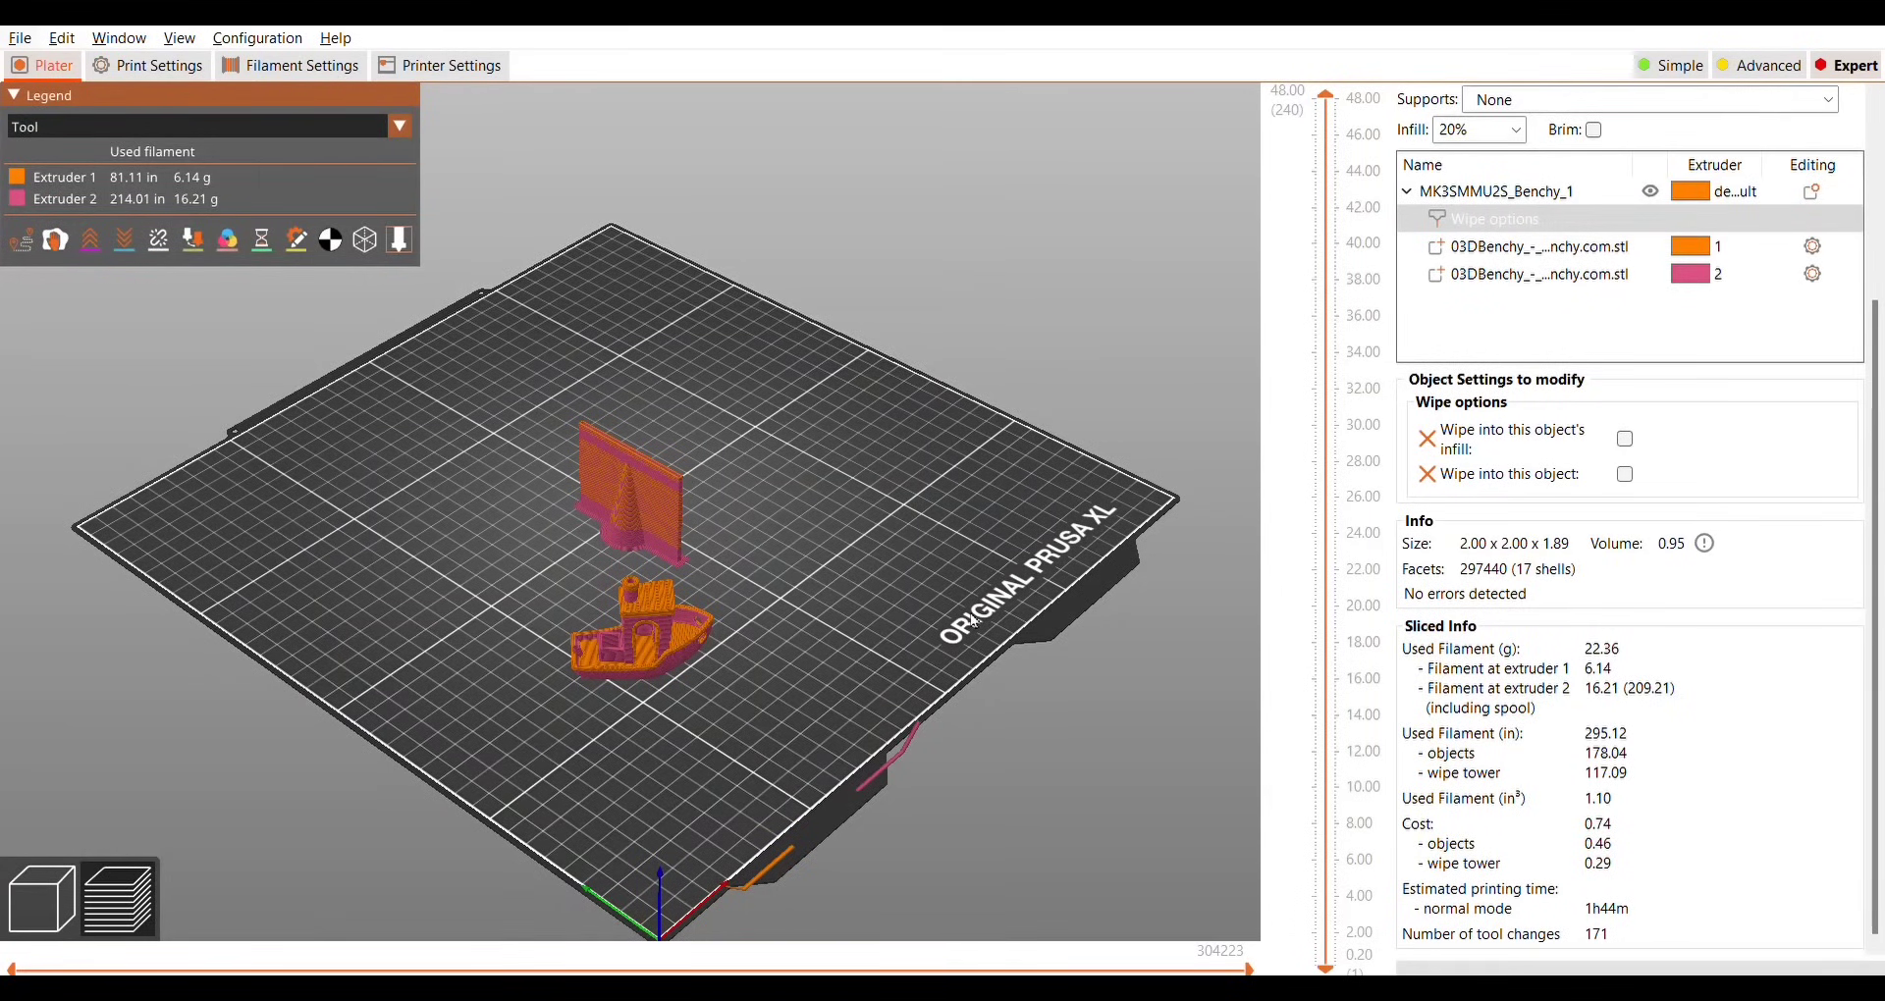
pyautogui.click(186, 53)
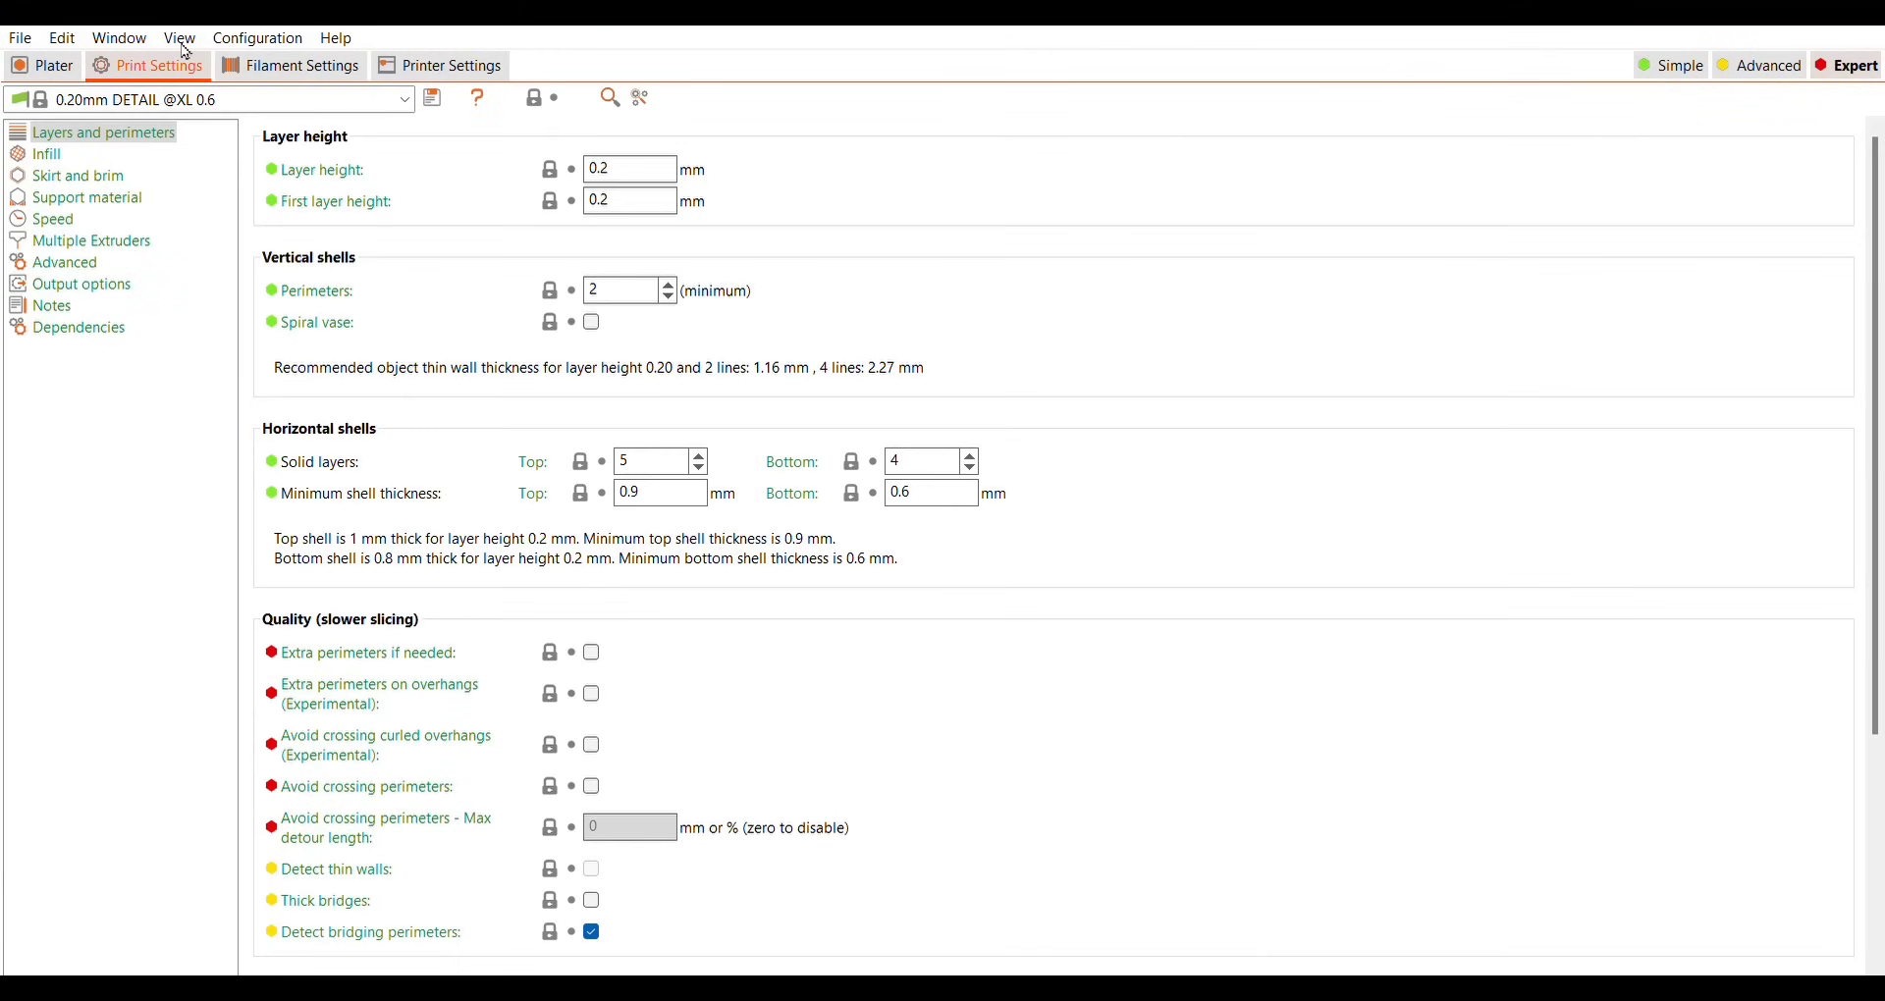
pyautogui.click(295, 60)
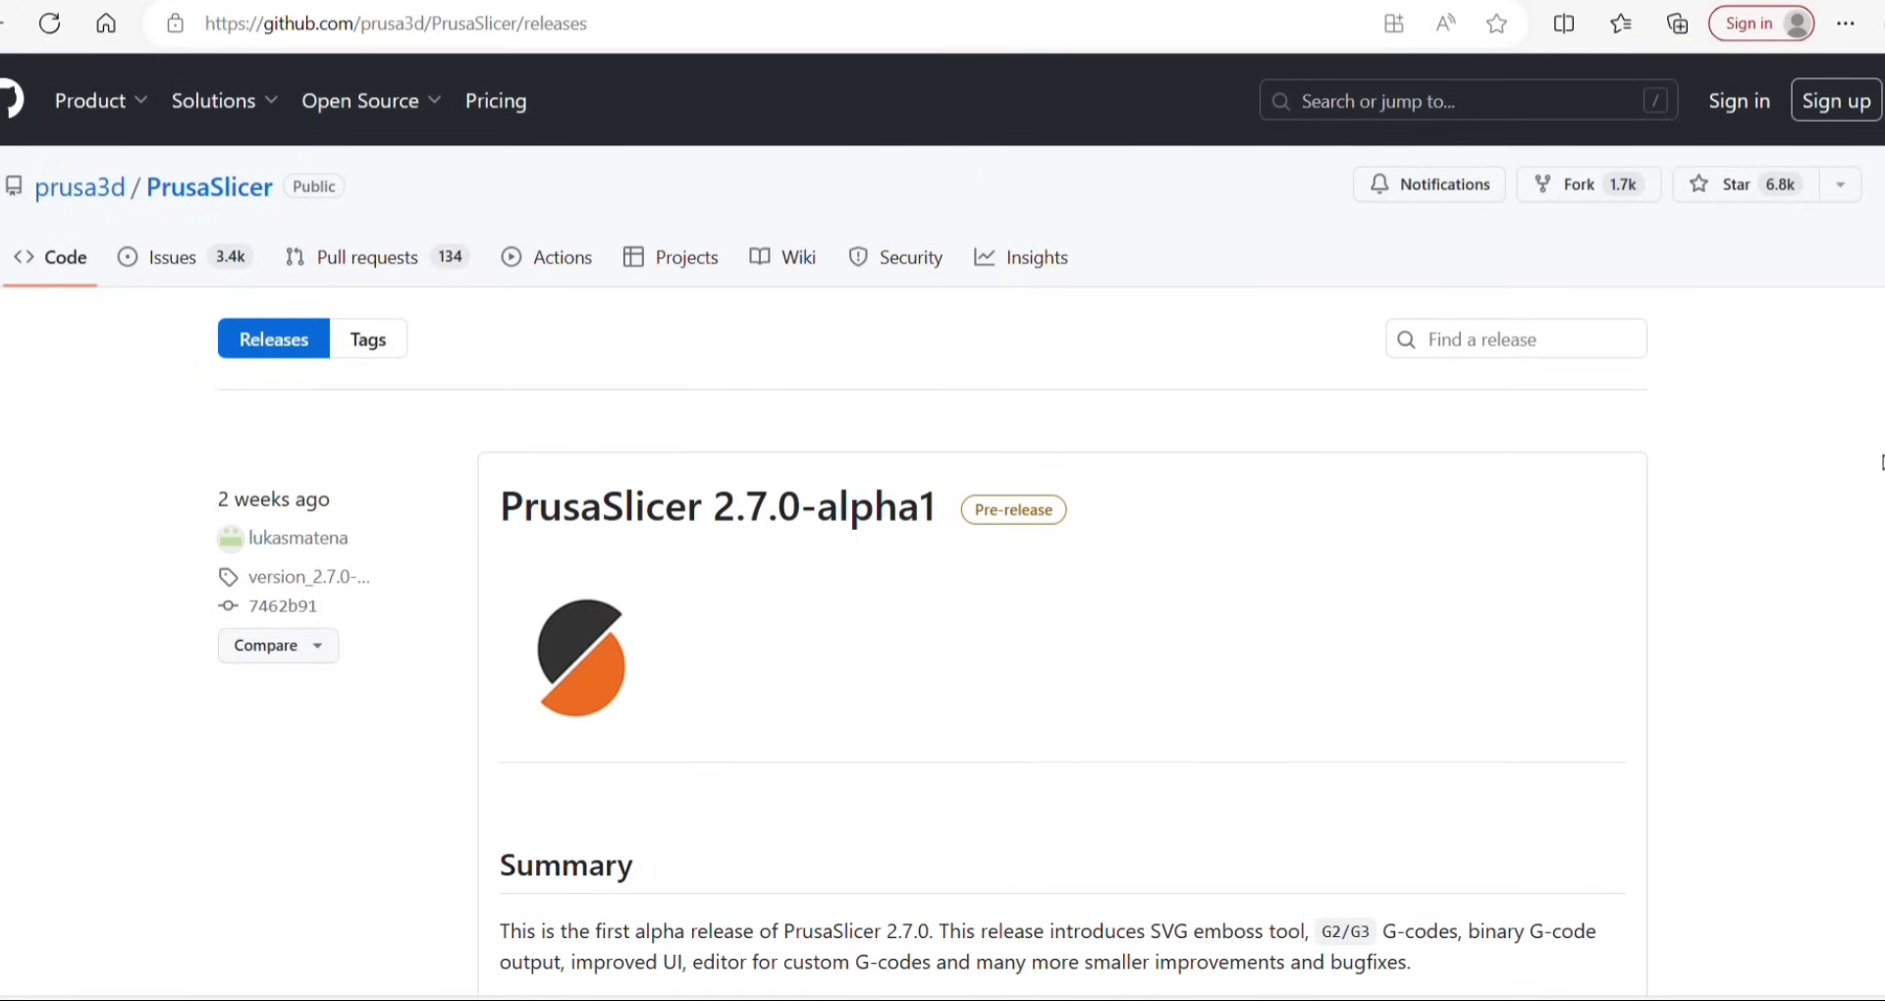
pyautogui.scroll(-1, 1880, 463)
pyautogui.scroll(-2, 1881, 462)
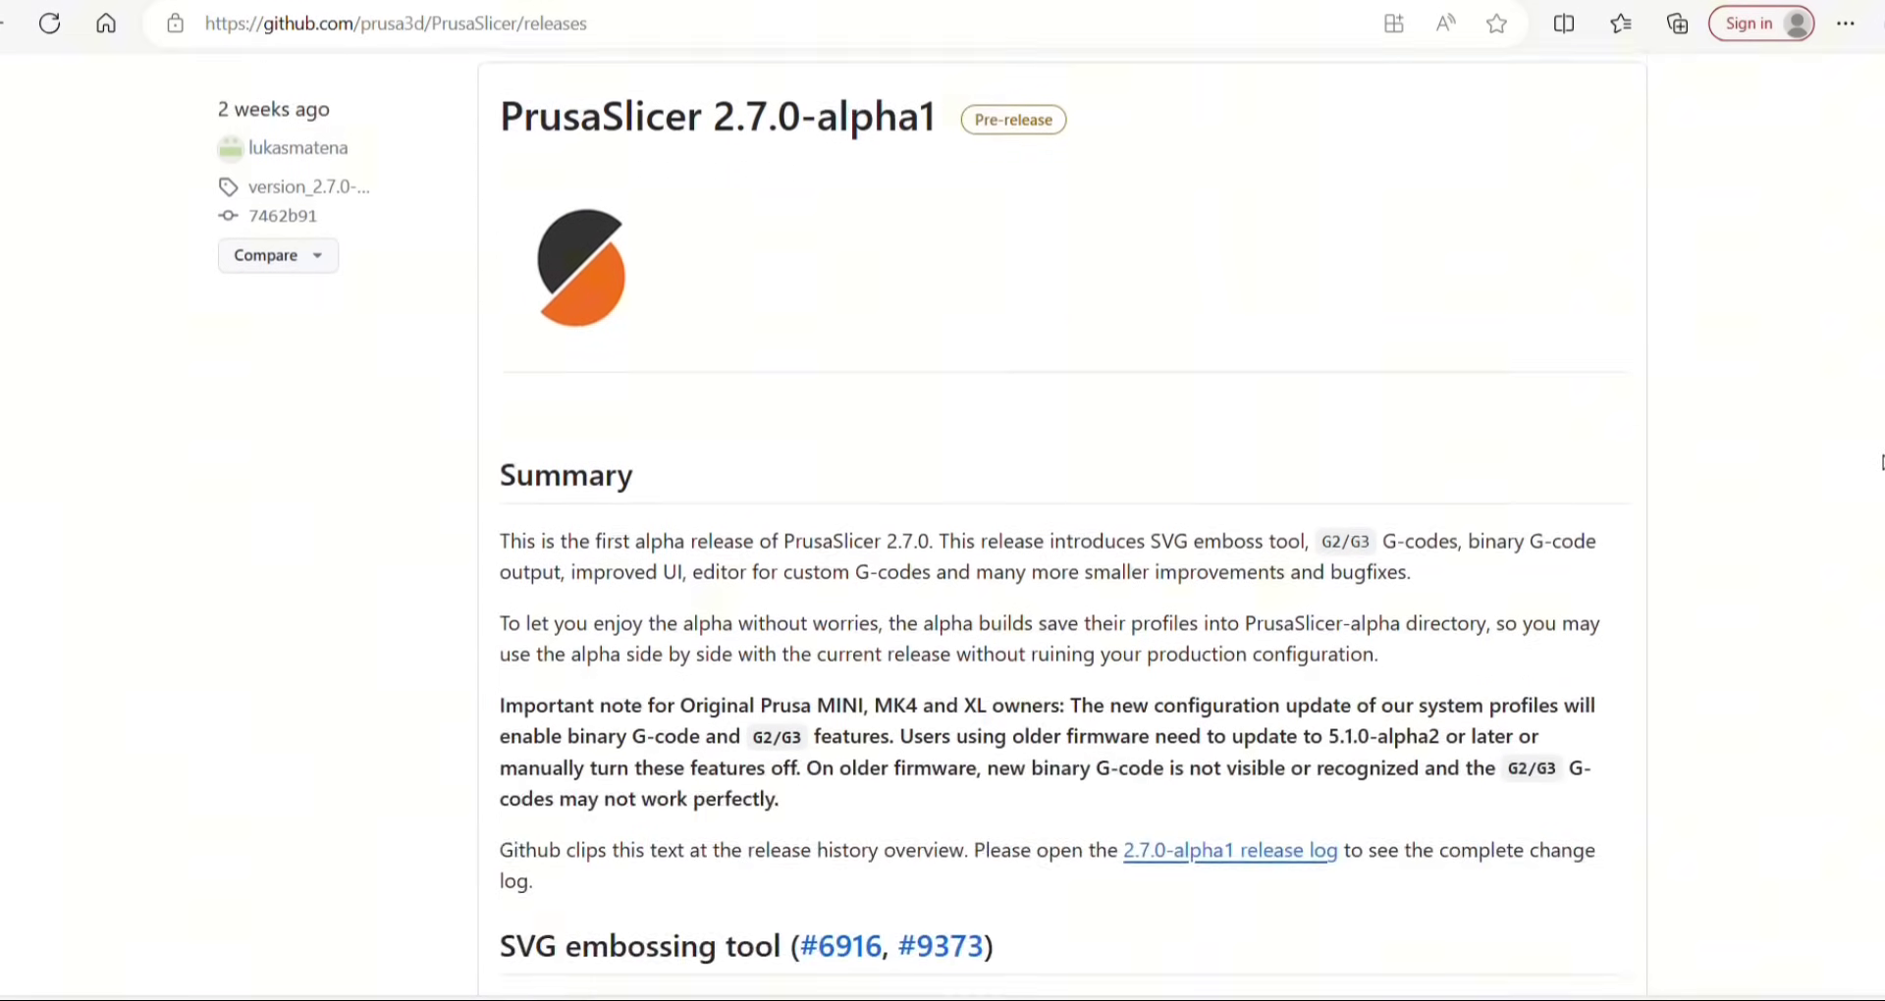
pyautogui.scroll(-3, 1881, 462)
pyautogui.scroll(-4, 1881, 463)
pyautogui.scroll(-3, 1881, 463)
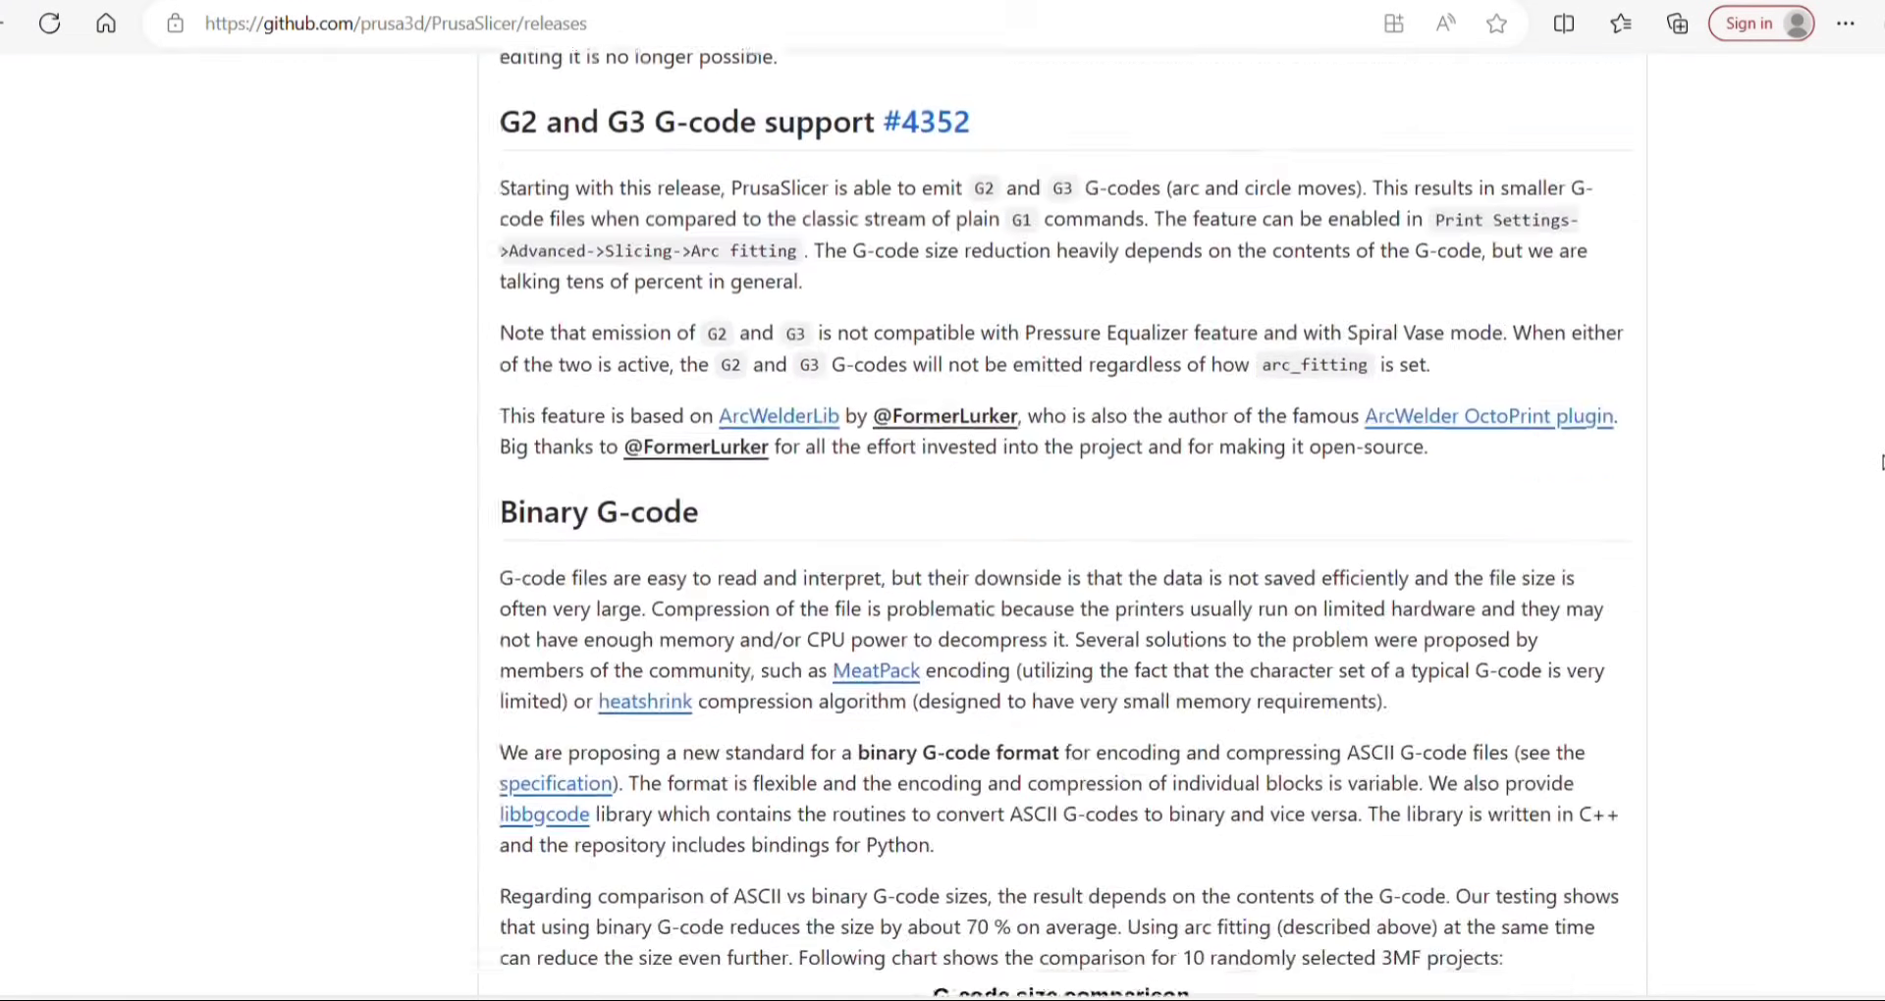
pyautogui.scroll(-3, 1881, 463)
pyautogui.scroll(-3, 1882, 463)
pyautogui.scroll(-3, 1881, 462)
pyautogui.scroll(-2, 1881, 462)
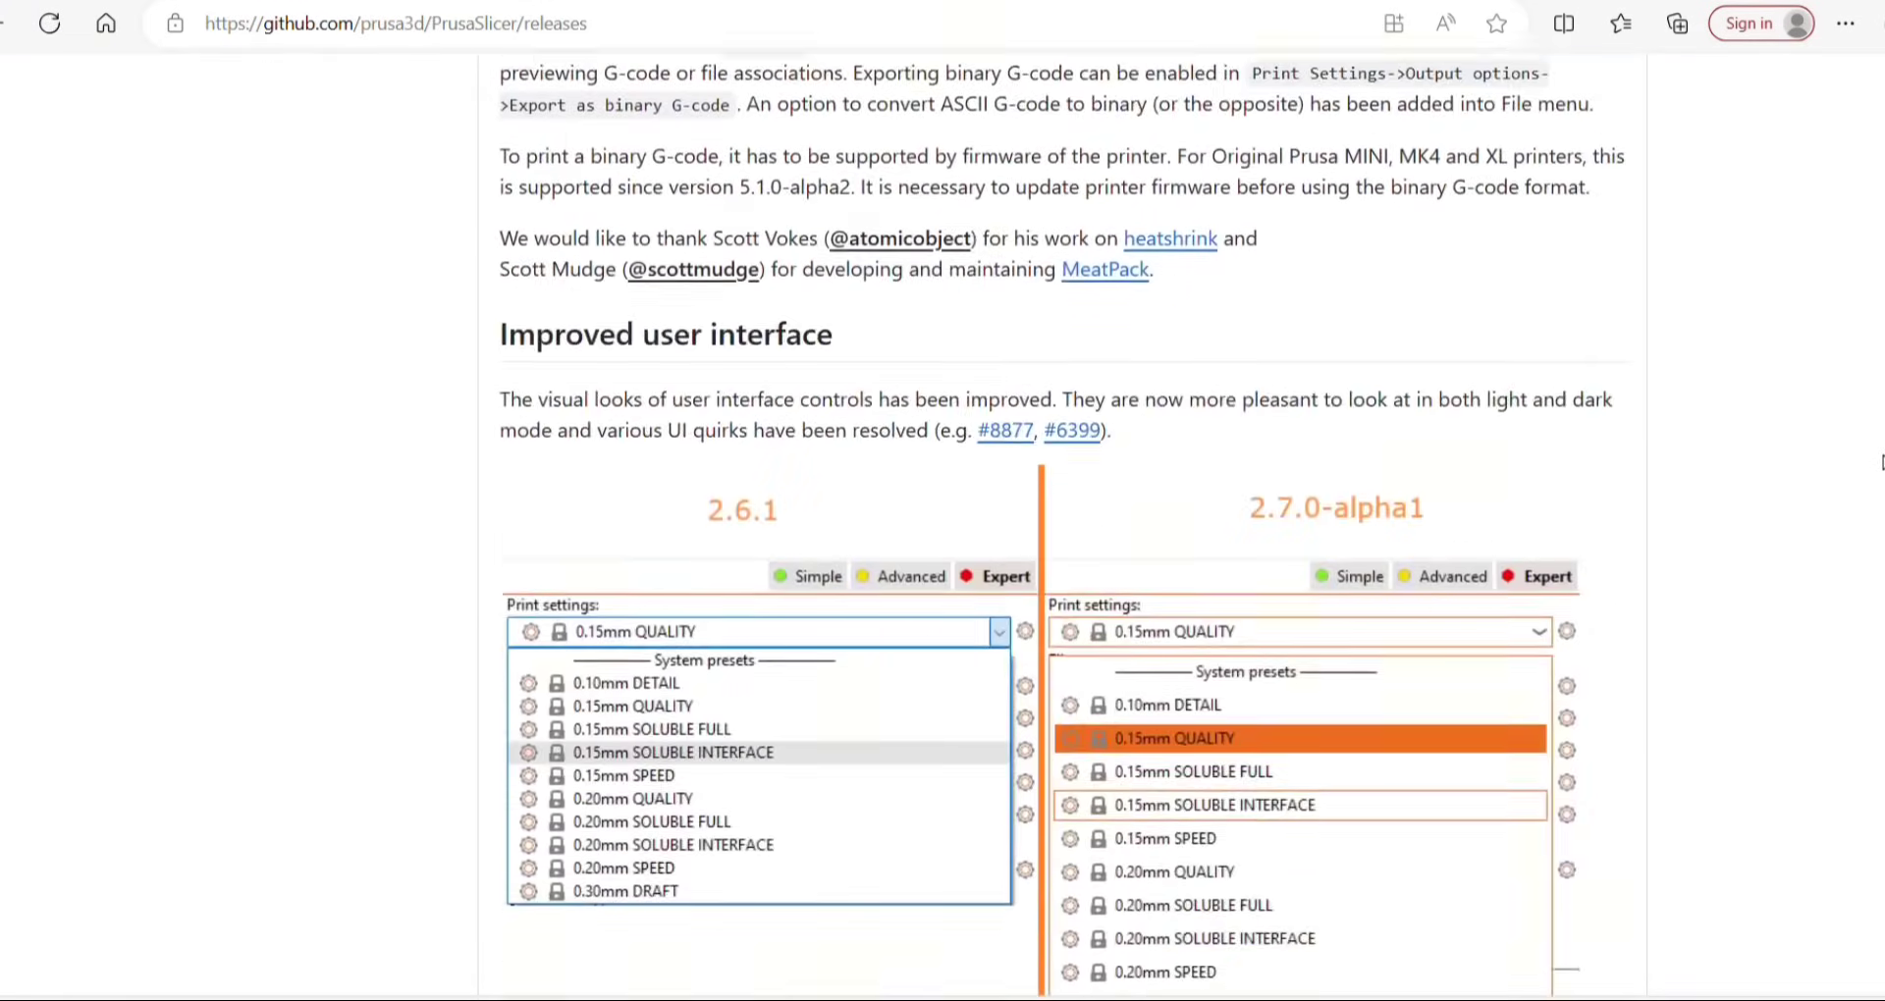
pyautogui.scroll(-5, 1881, 463)
pyautogui.scroll(-1, 1881, 463)
pyautogui.scroll(-3, 1881, 463)
pyautogui.scroll(-1, 1881, 463)
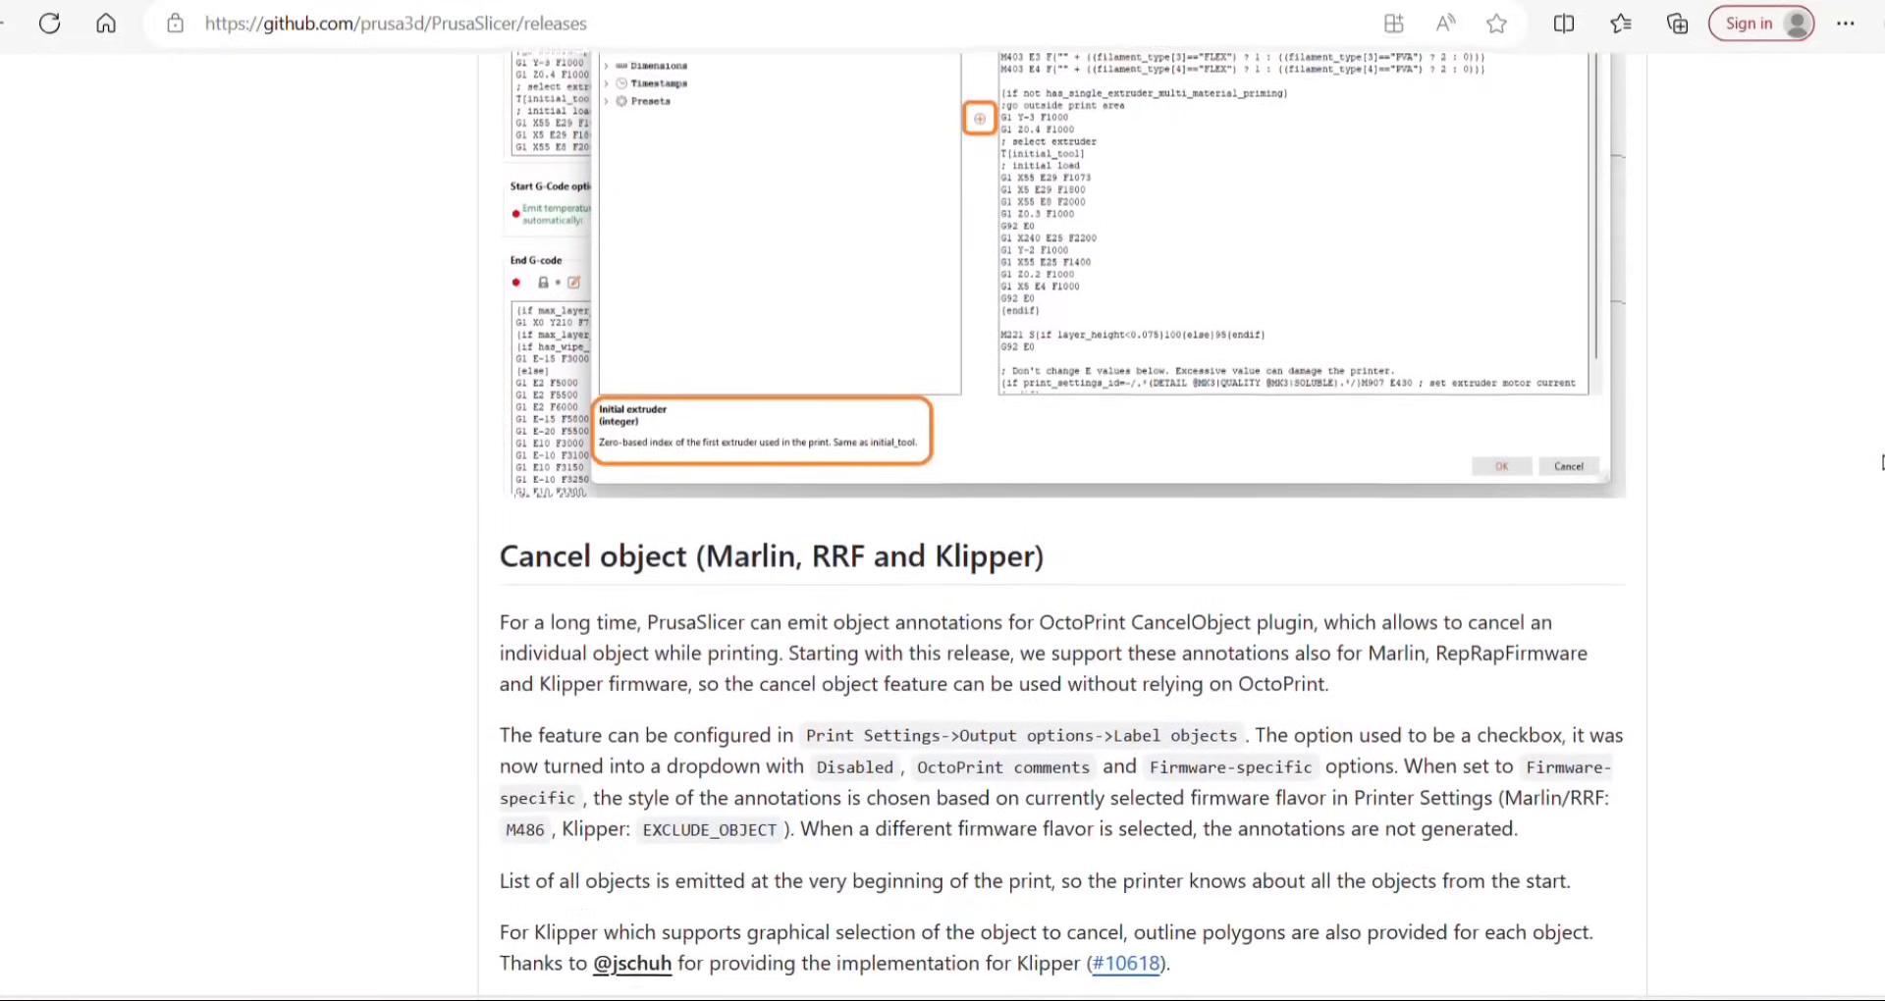
pyautogui.scroll(-4, 1880, 457)
pyautogui.scroll(-1, 1880, 442)
pyautogui.scroll(-1, 1881, 437)
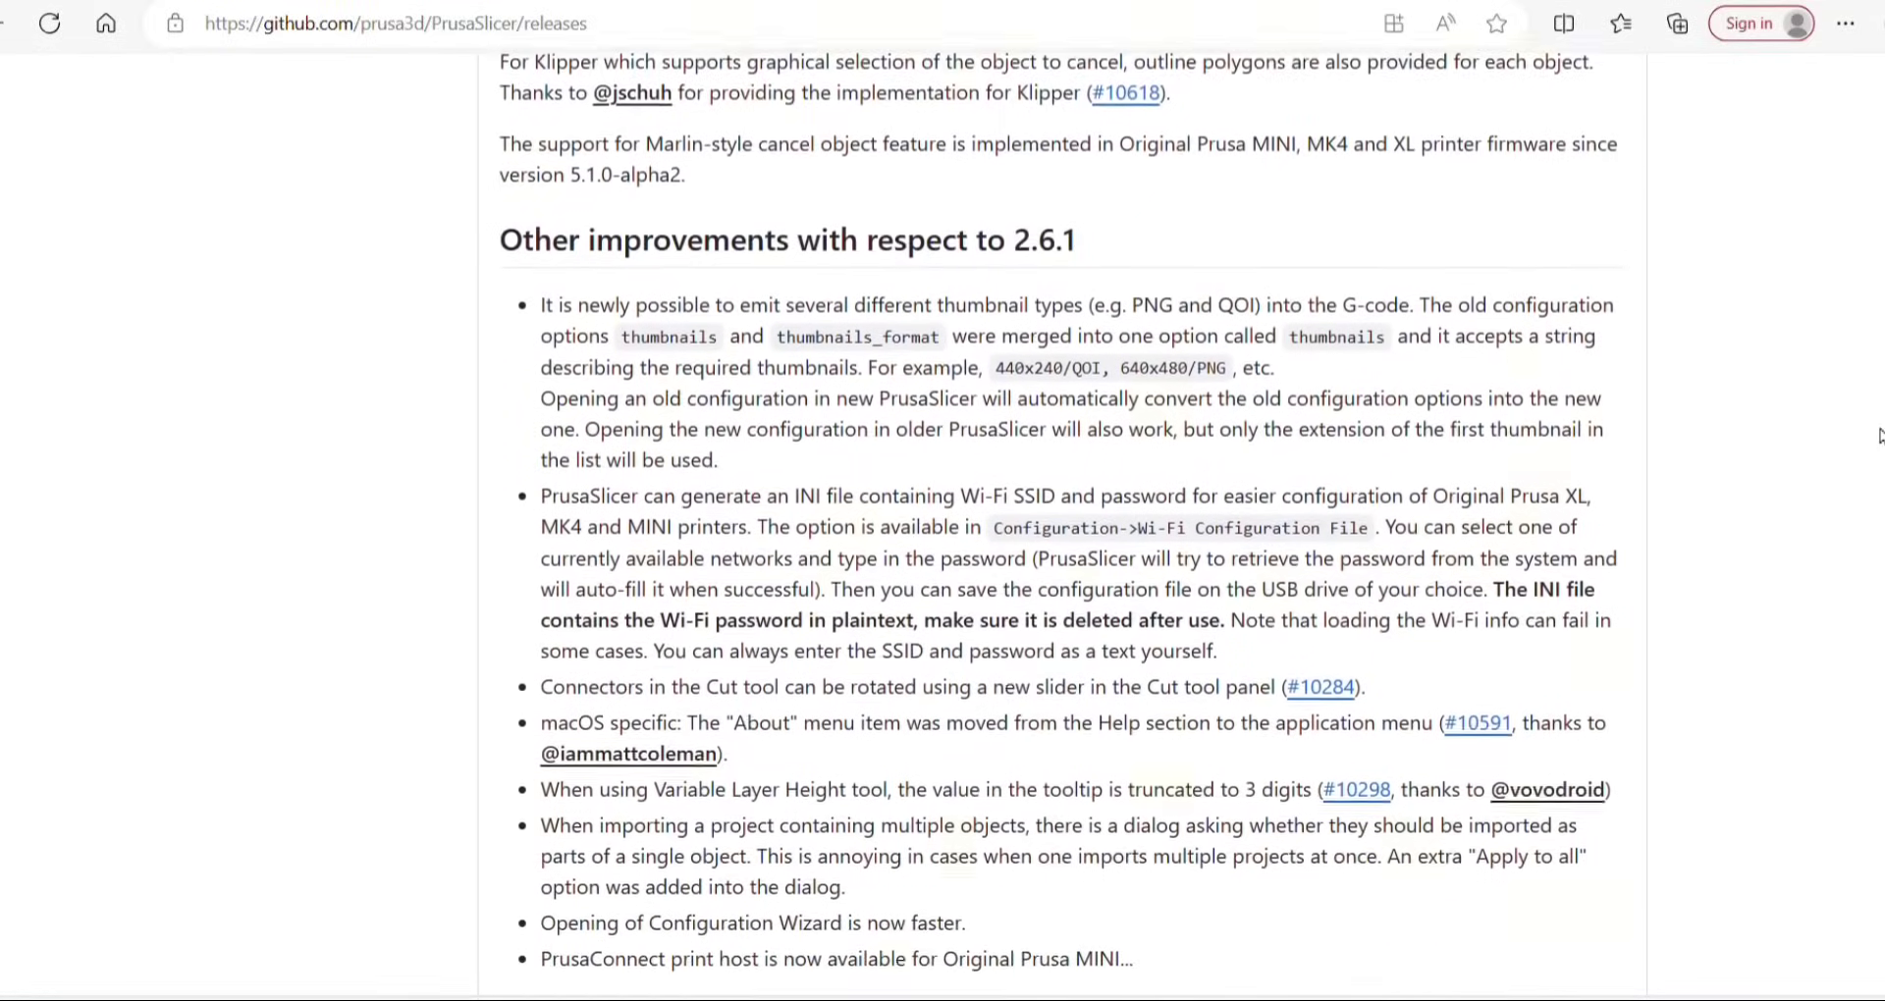
pyautogui.scroll(-1, 1881, 437)
pyautogui.scroll(-1, 1881, 436)
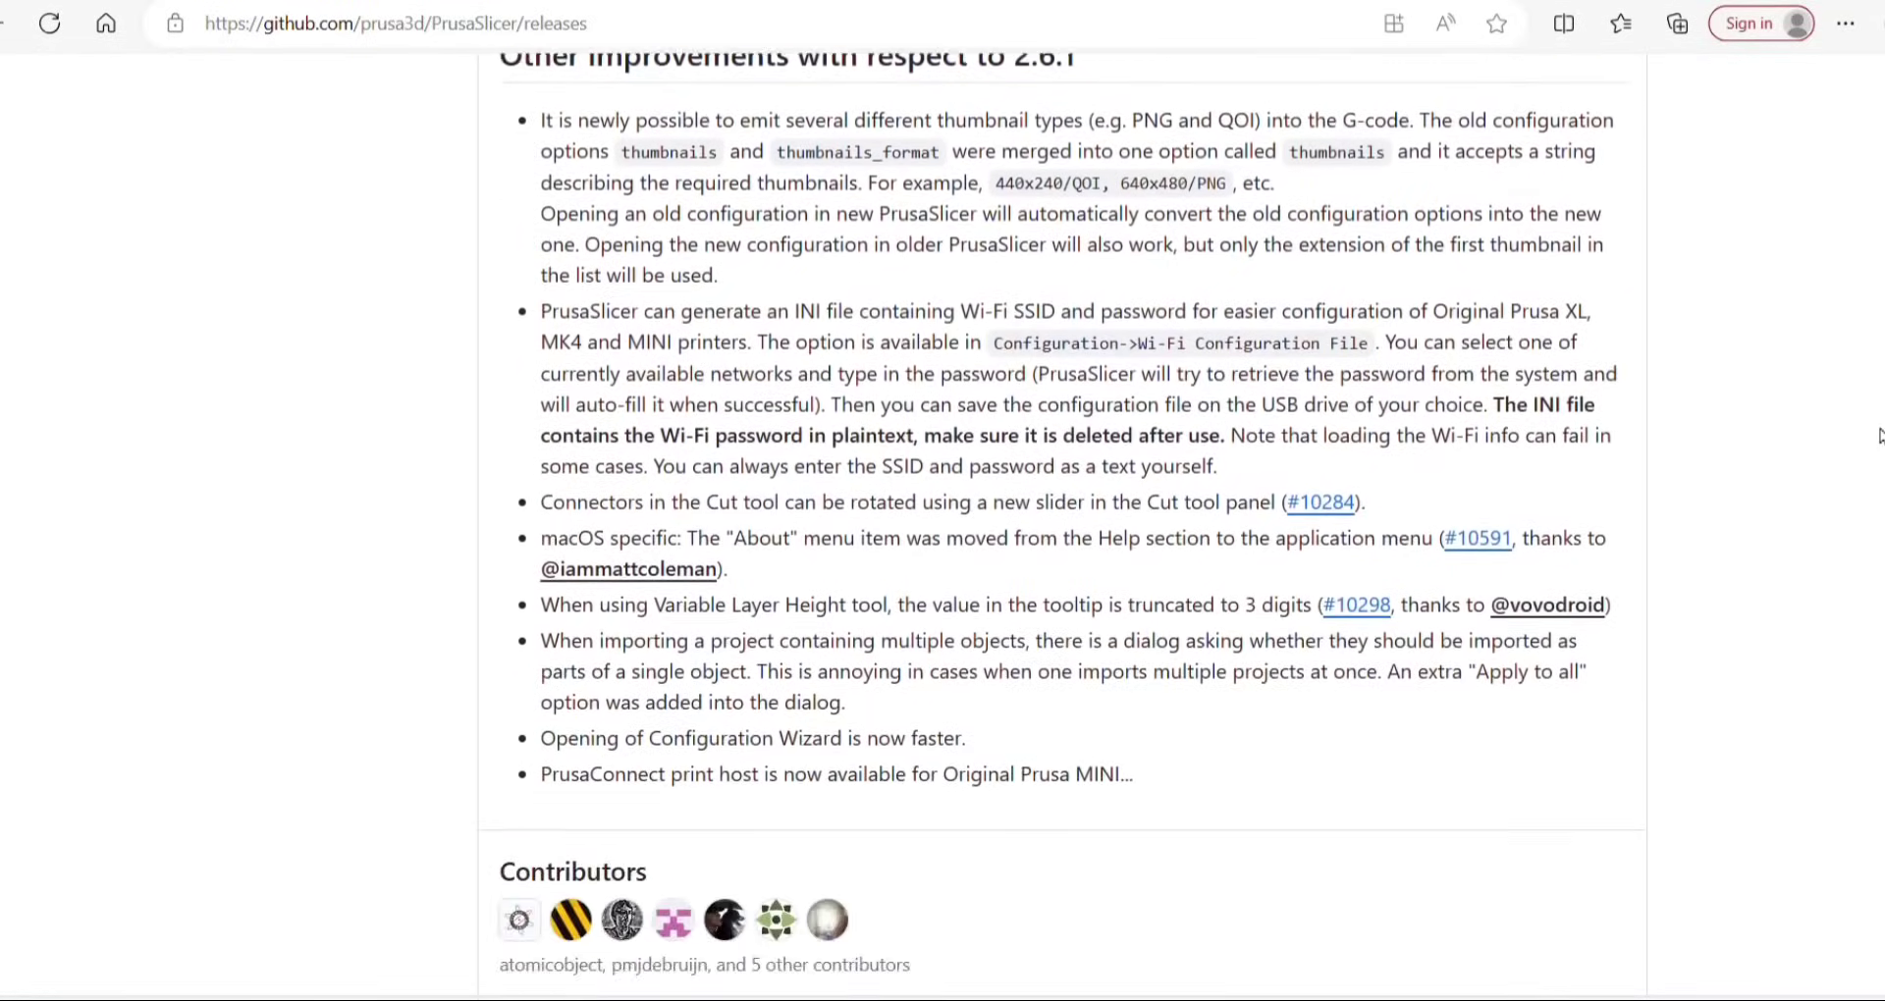
pyautogui.scroll(-1, 1880, 436)
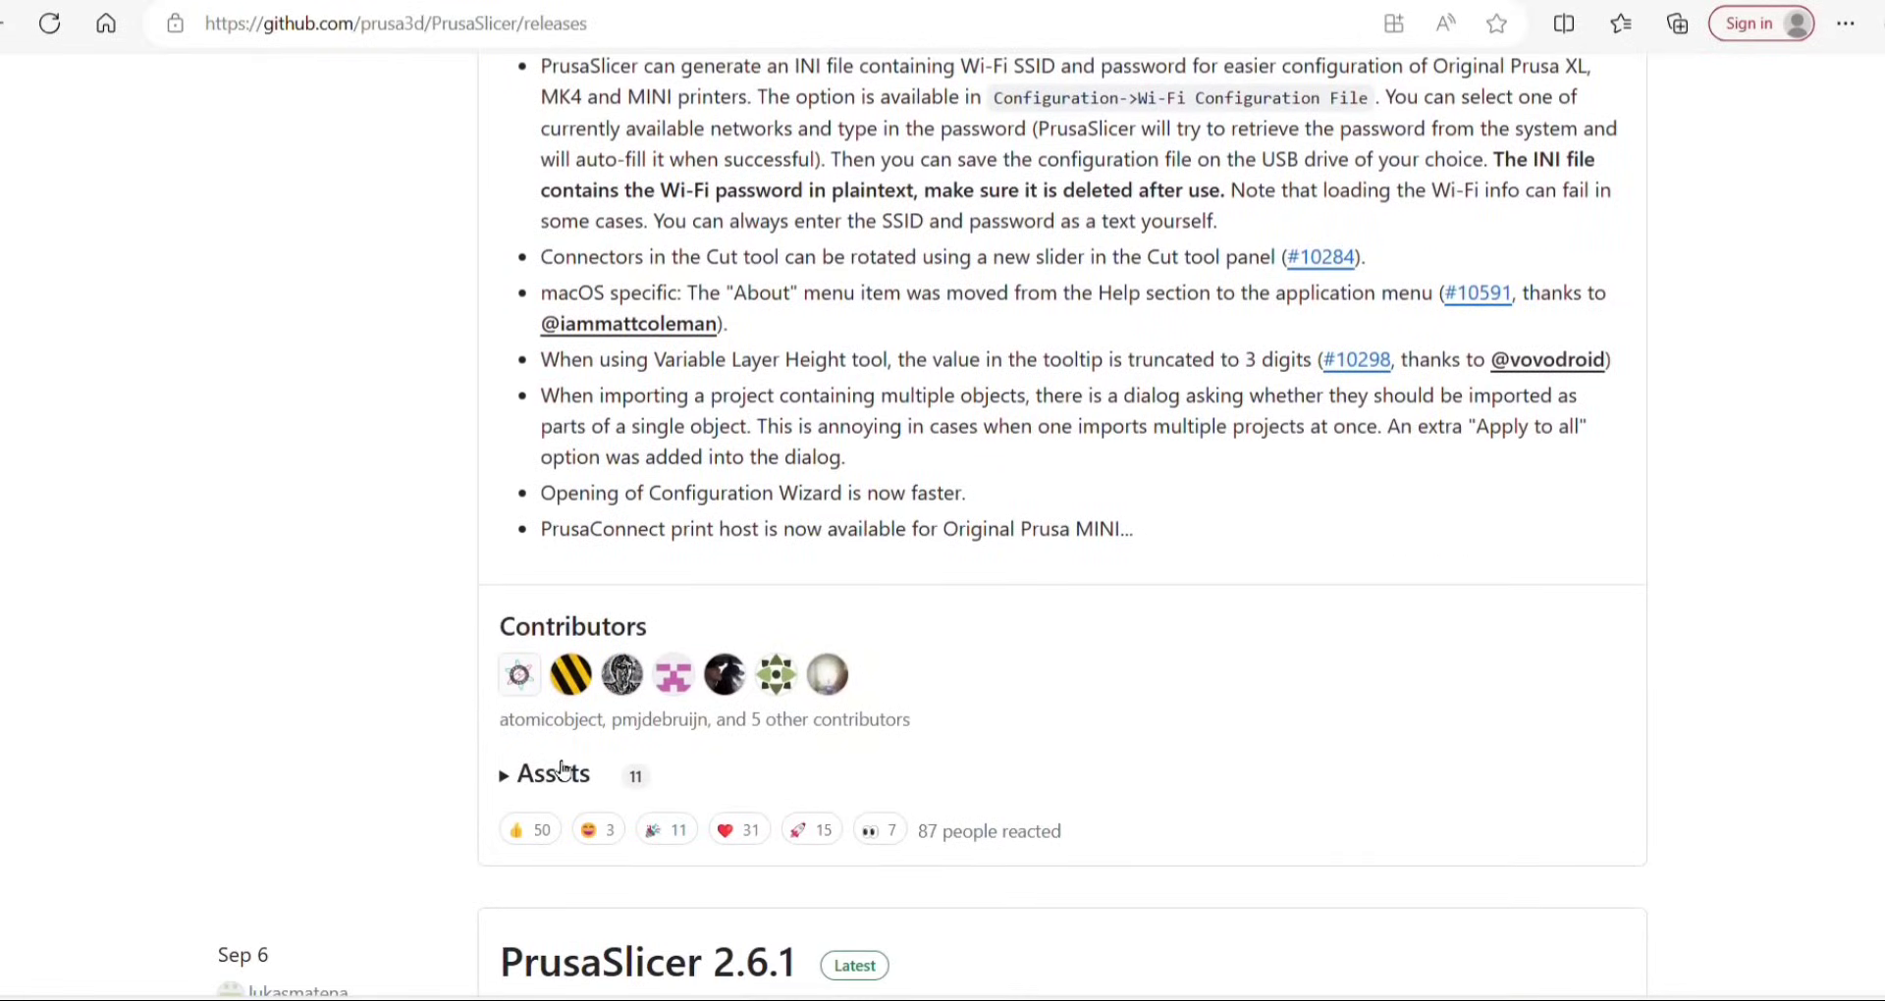
pyautogui.scroll(-1, 1063, 776)
pyautogui.scroll(-1, 1060, 775)
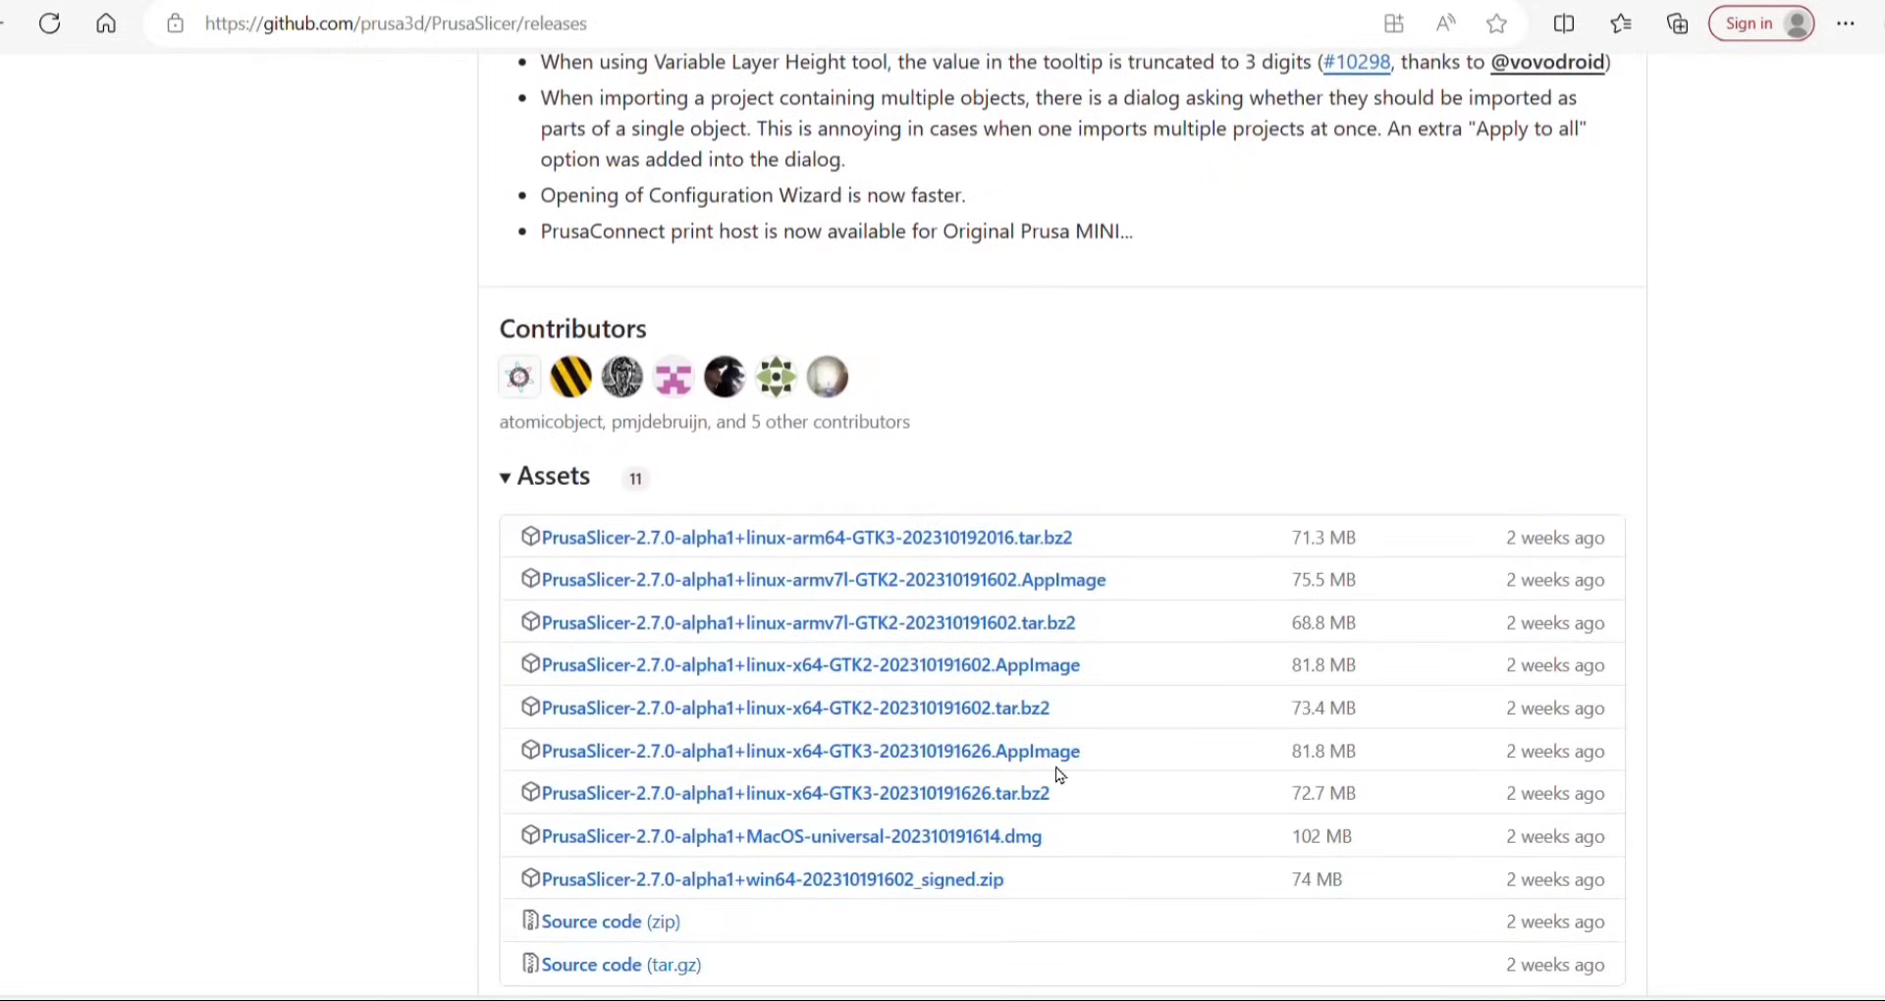
pyautogui.scroll(-1, 1056, 777)
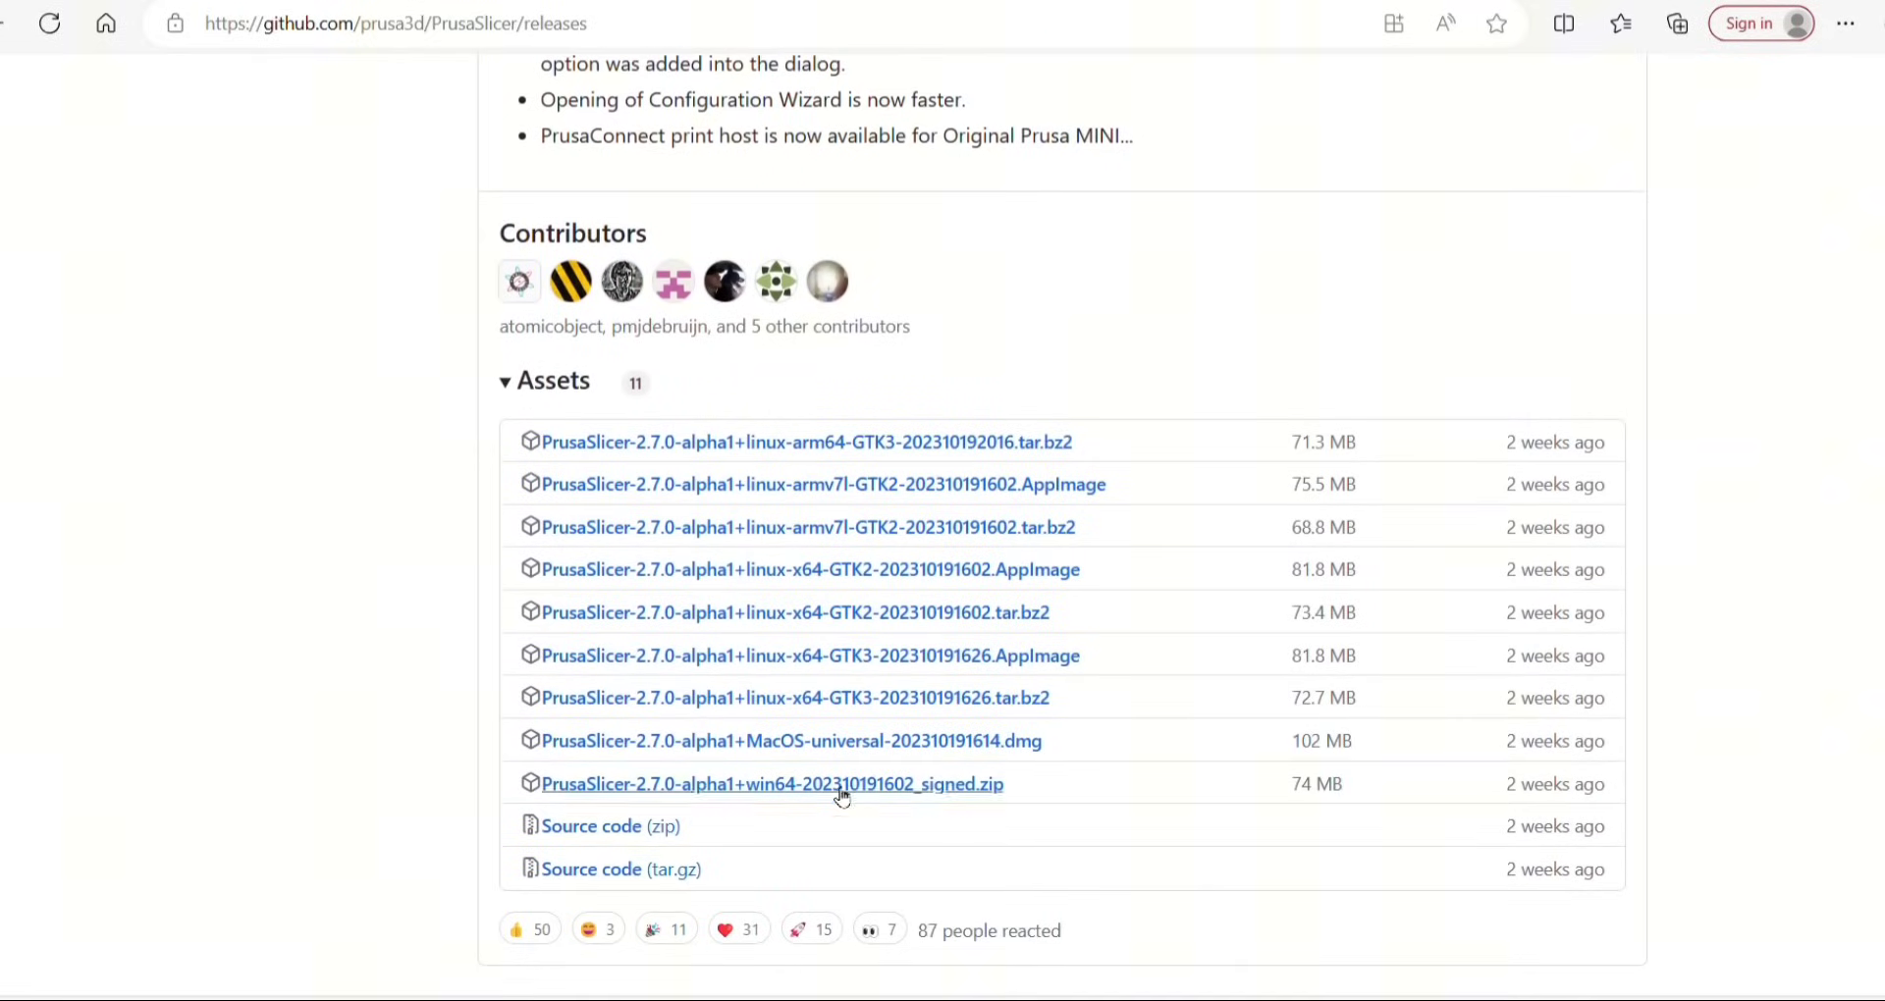